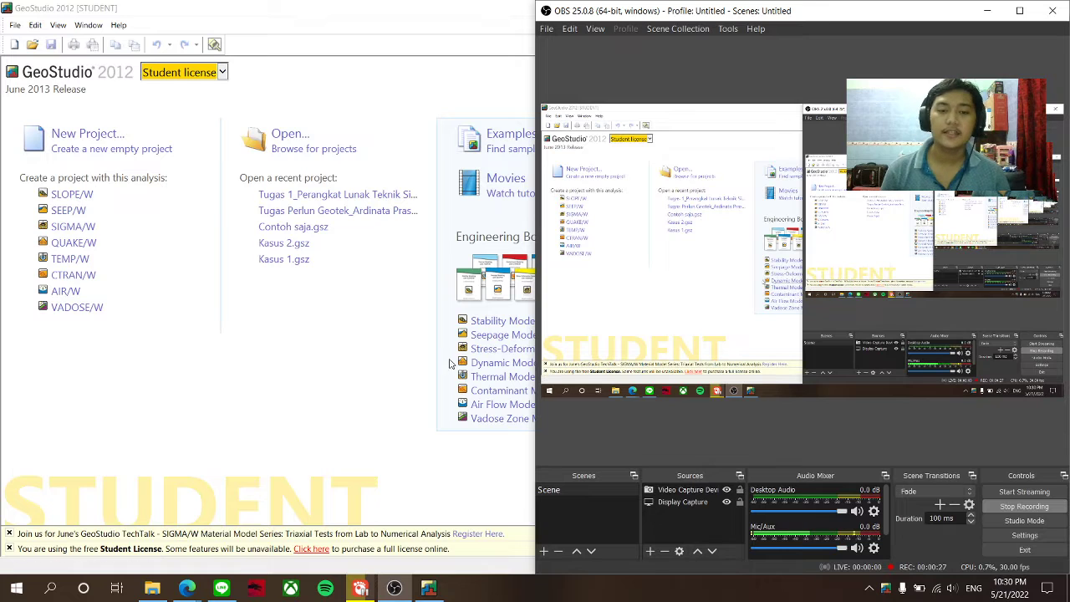
- Create a new untitled project from the 'Blank document (SI units)' template
{"action": "left_click", "coordinate": [385, 379]}
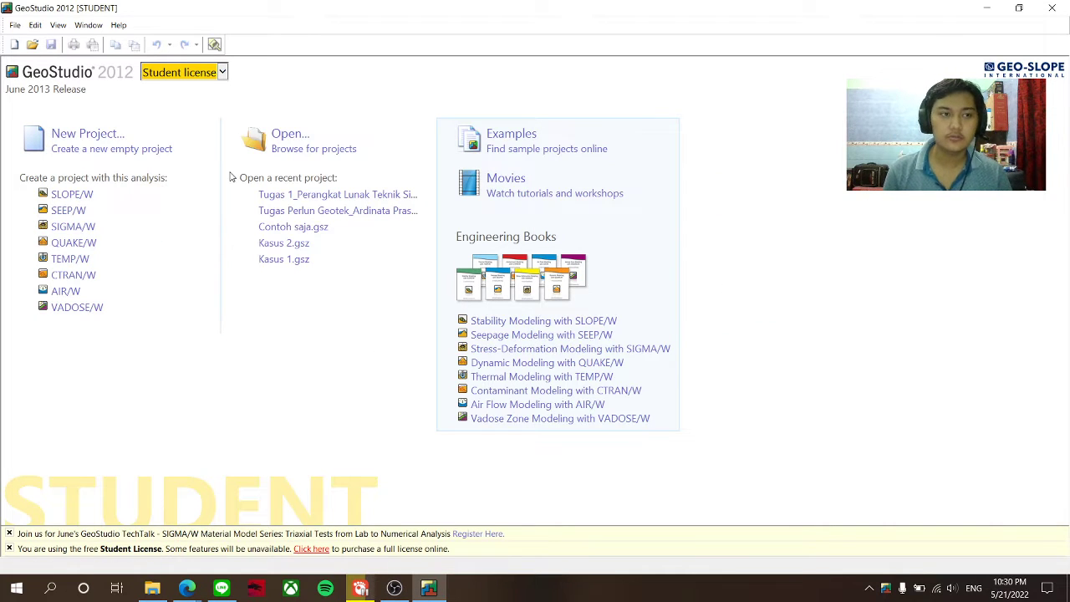
{"action": "left_click", "coordinate": [17, 26]}
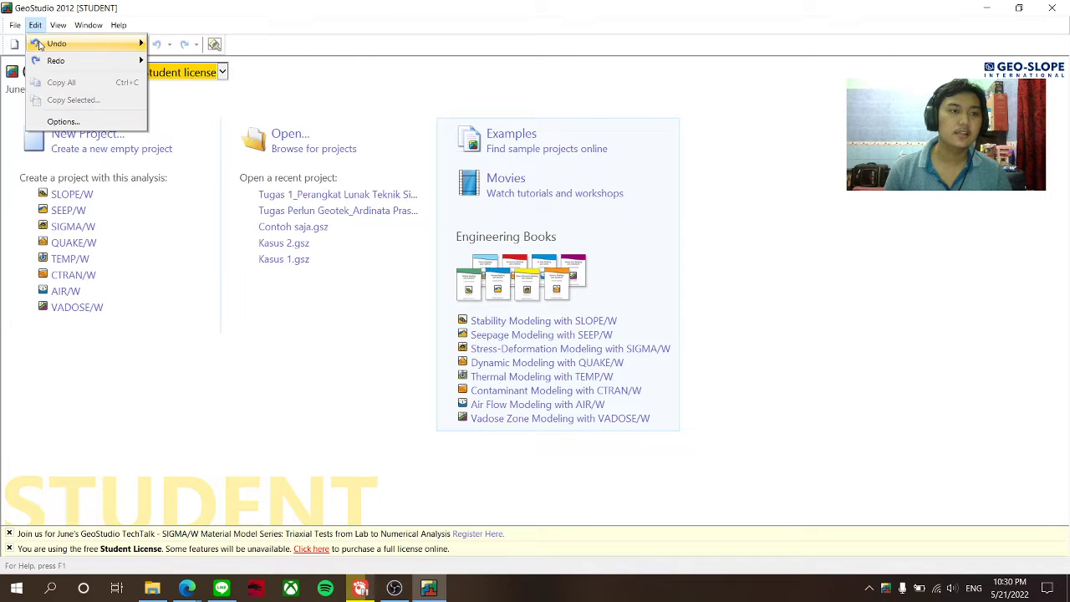
{"action": "left_click", "coordinate": [38, 43]}
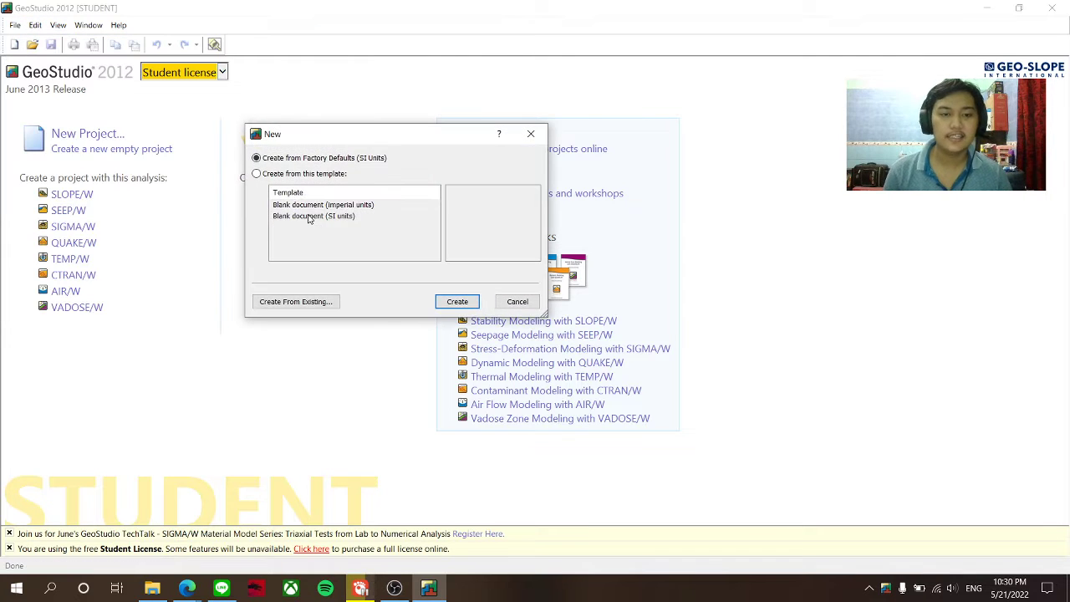
{"action": "left_click", "coordinate": [280, 175]}
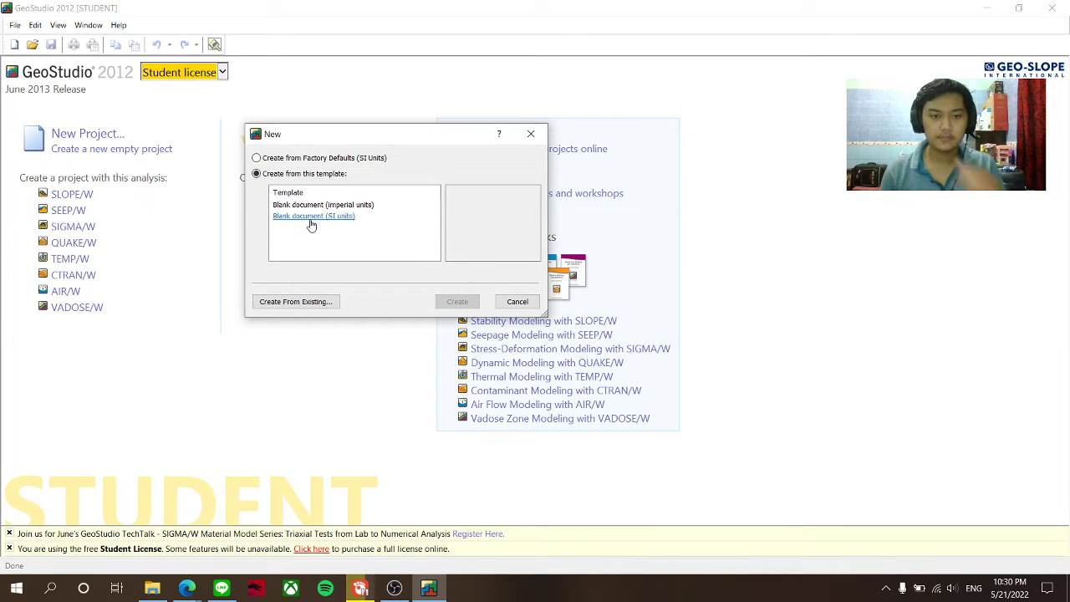
{"action": "left_click", "coordinate": [311, 215]}
{"action": "left_click", "coordinate": [435, 299]}
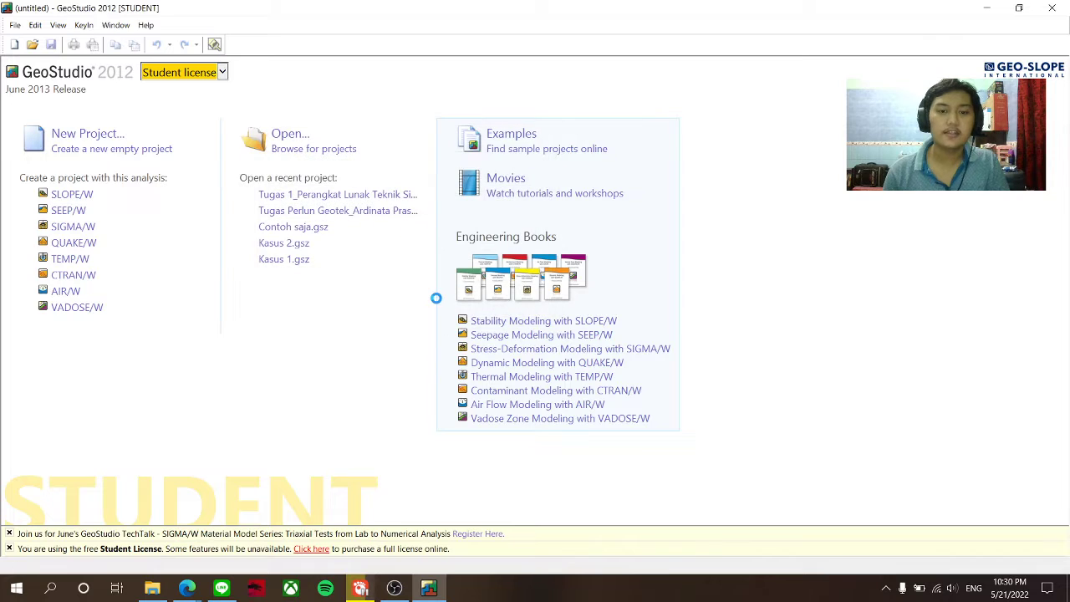
- Title the project 'Tugas Perlun Geoteknik_' plus the student's name, and paste that name as Author
{"action": "left_click", "coordinate": [271, 113]}
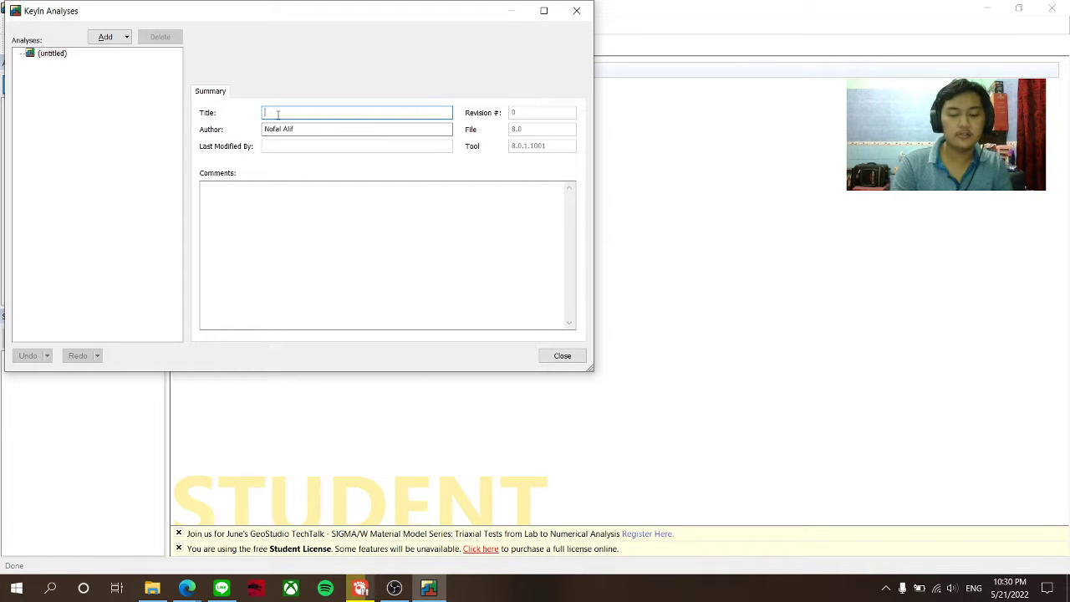
{"action": "type", "text": "Tugas"}
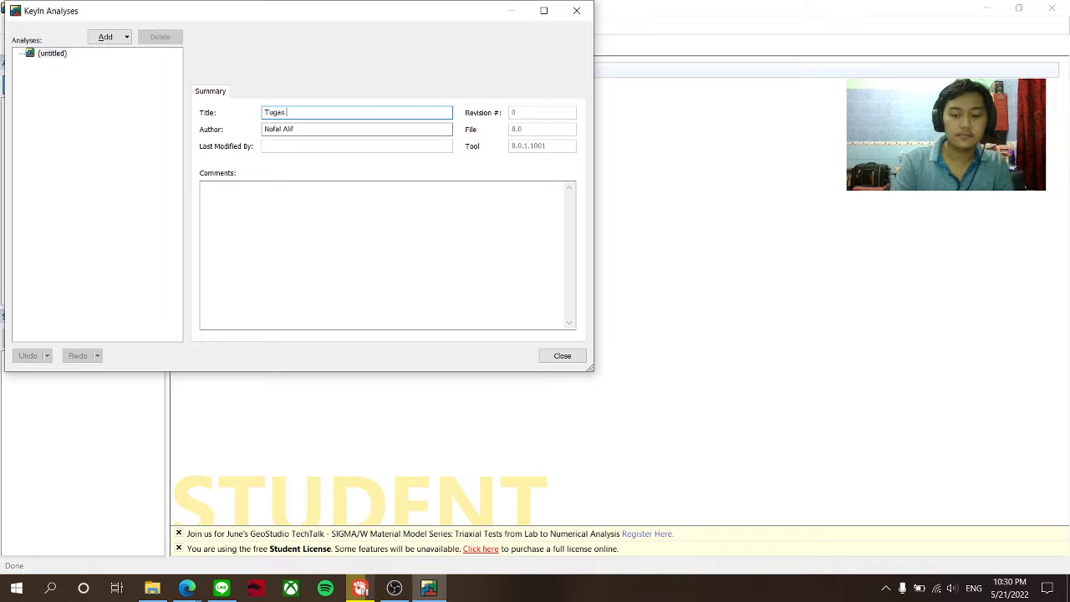
{"action": "type", "text": " Perlun Geo"}
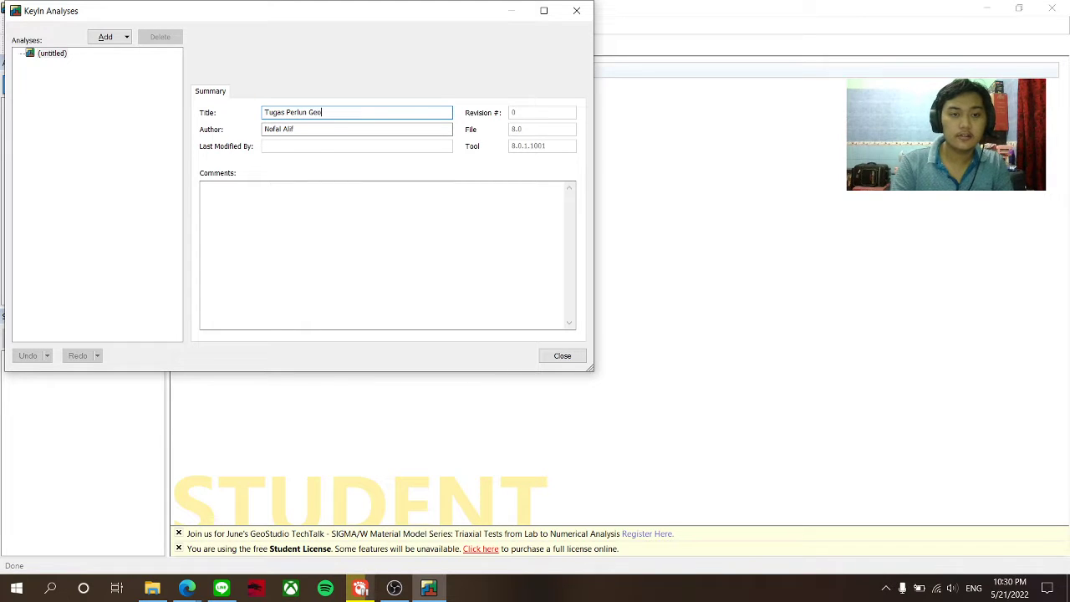
{"action": "type", "text": "tekni"}
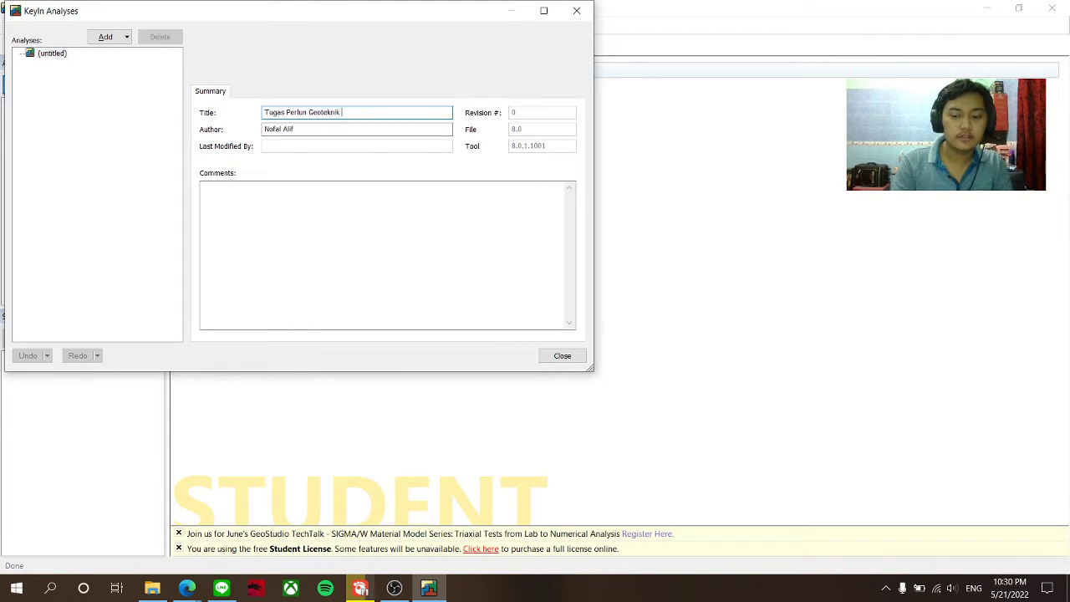
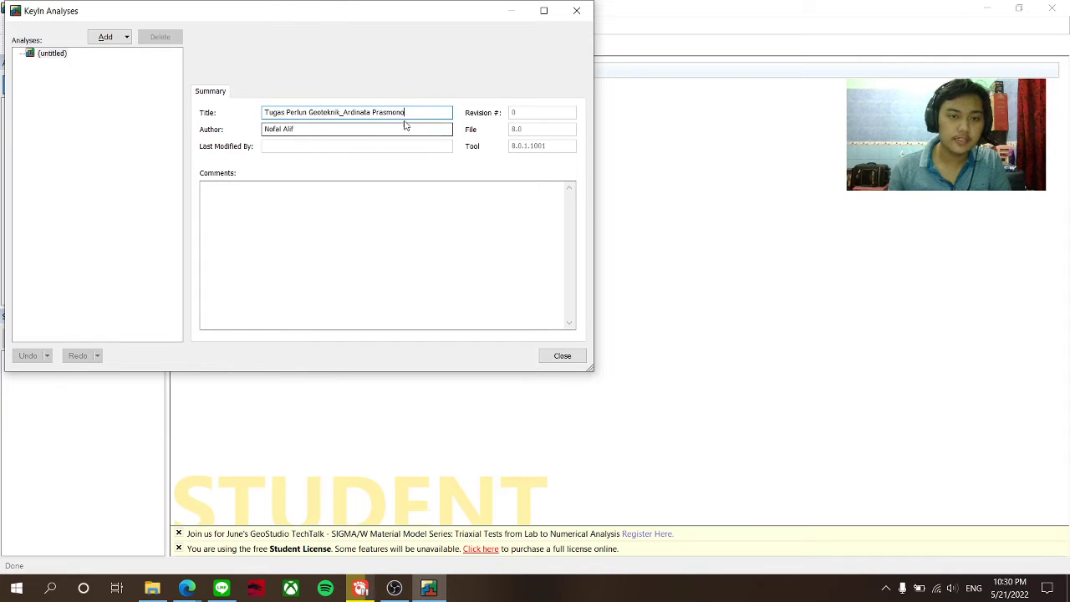
{"action": "left_click_drag", "start_coordinate": [407, 112], "coordinate": [345, 110]}
{"action": "key", "text": "ctrl+c"}
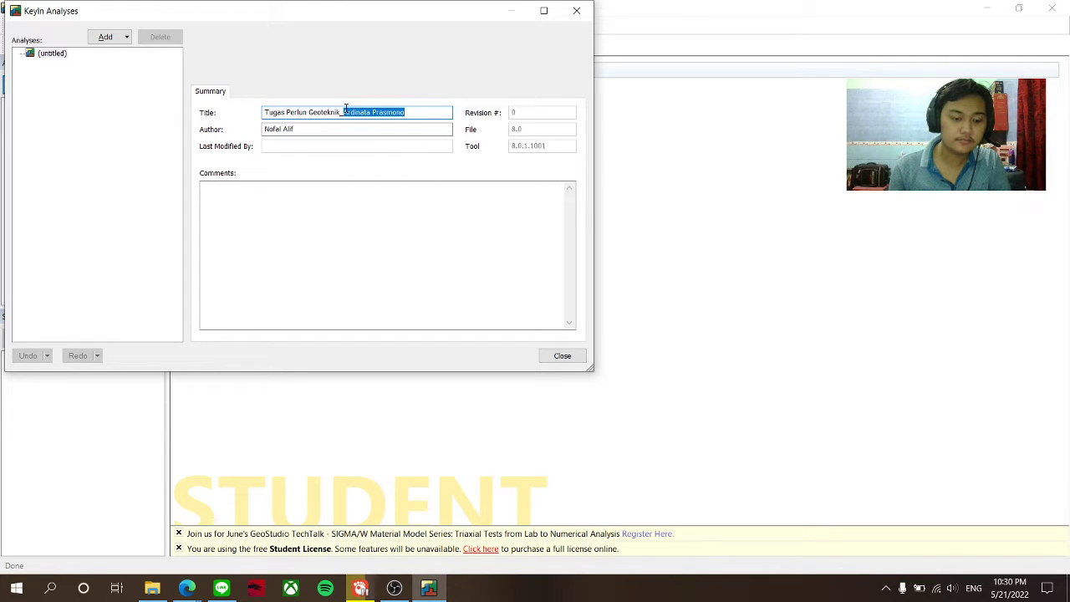
{"action": "key", "text": "Tab"}
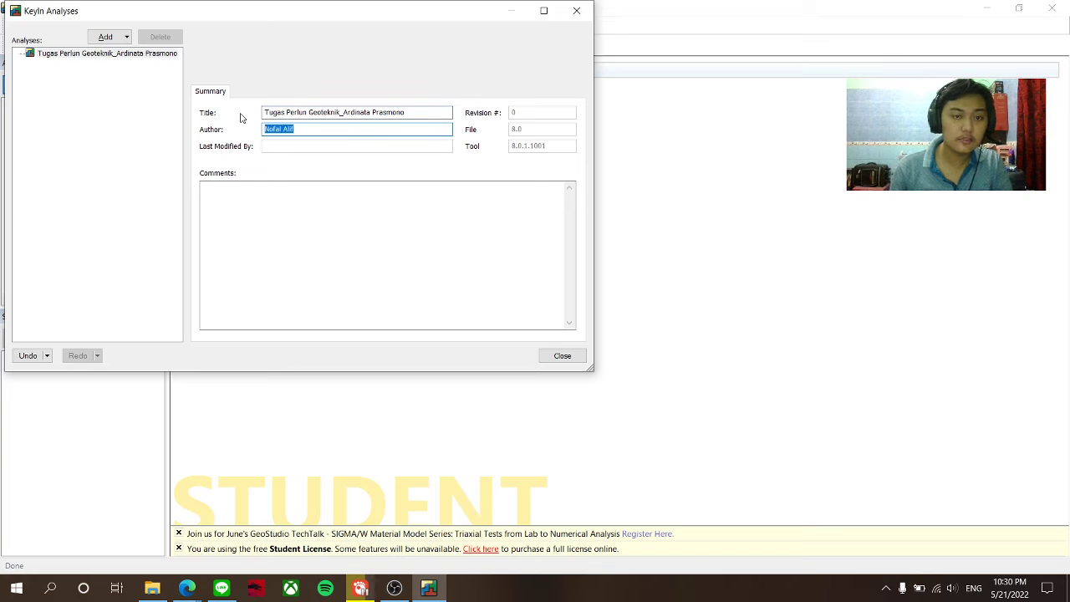
{"action": "key", "text": "ctrl+v"}
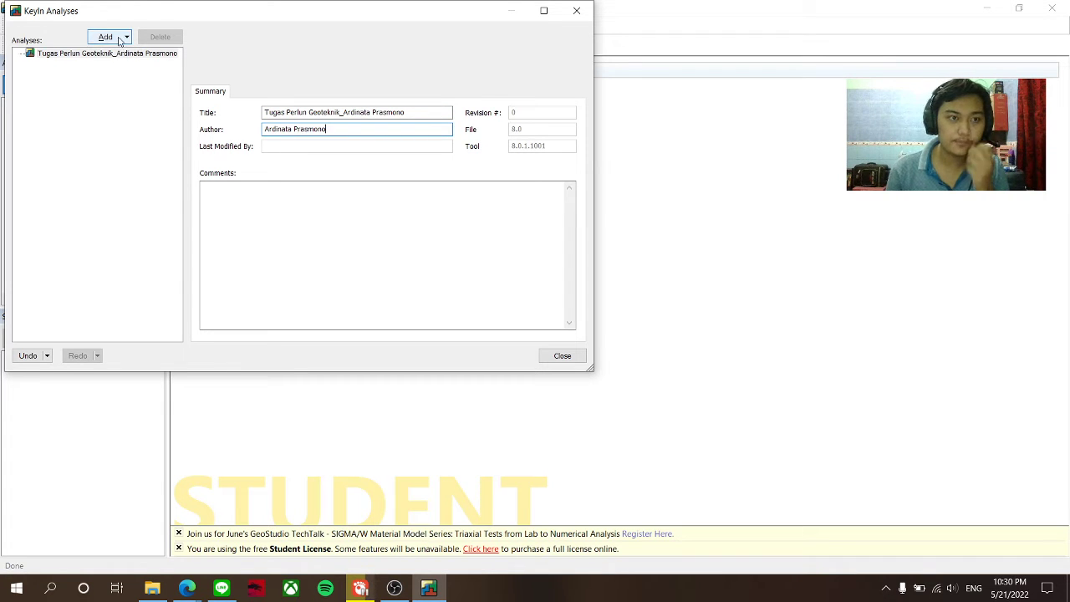
{"action": "left_click", "coordinate": [119, 40]}
- Add a SLOPE/W Limit Equilibrium analysis taking pore-water pressure from a Piezometric Line
{"action": "mouse_move", "coordinate": [127, 75]}
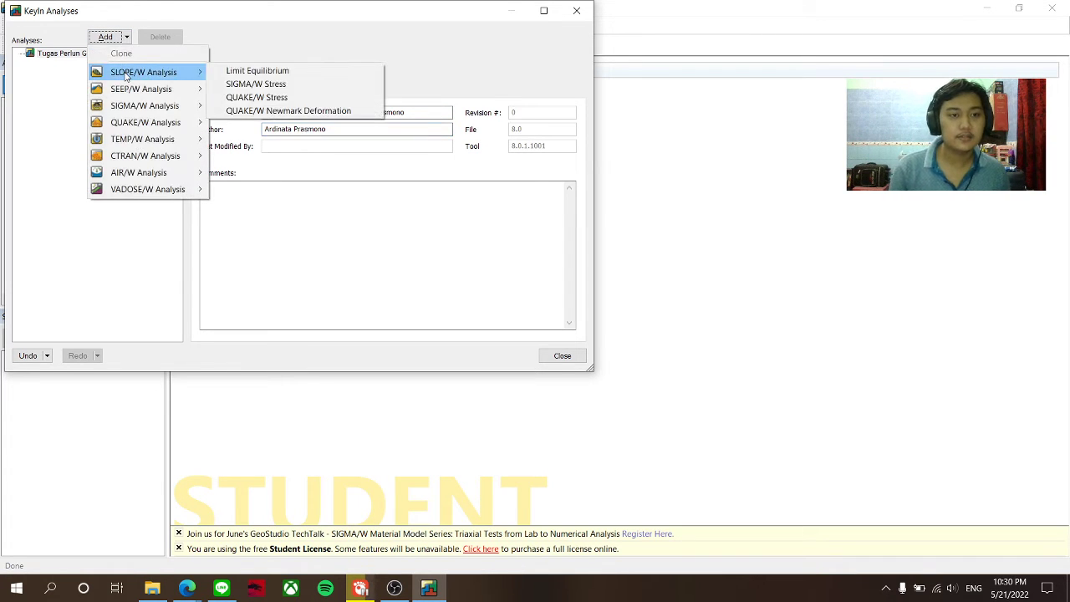
{"action": "left_click", "coordinate": [286, 74]}
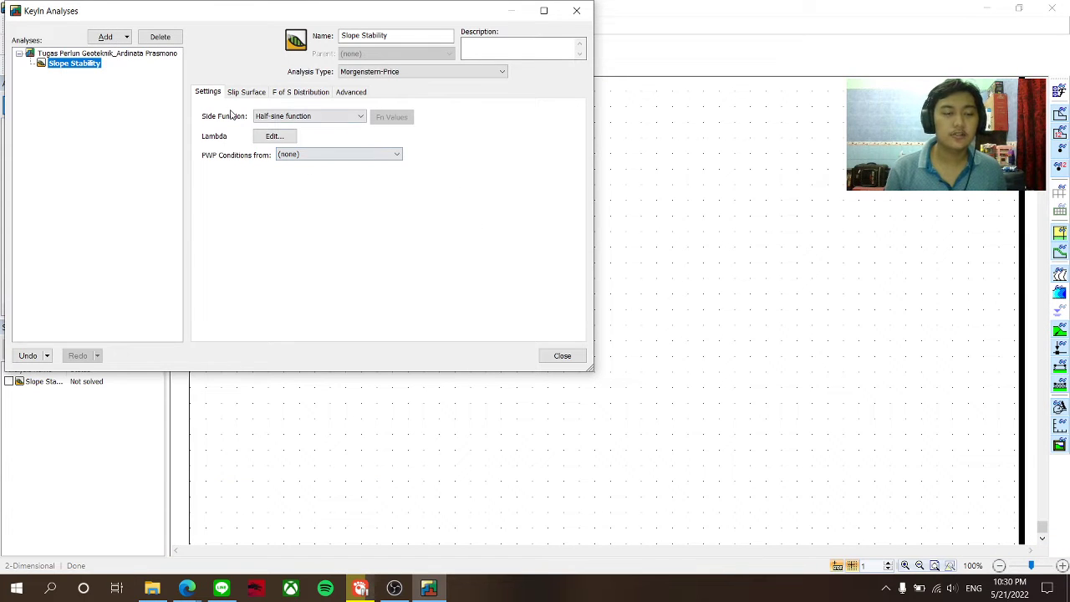
{"action": "left_click", "coordinate": [292, 158]}
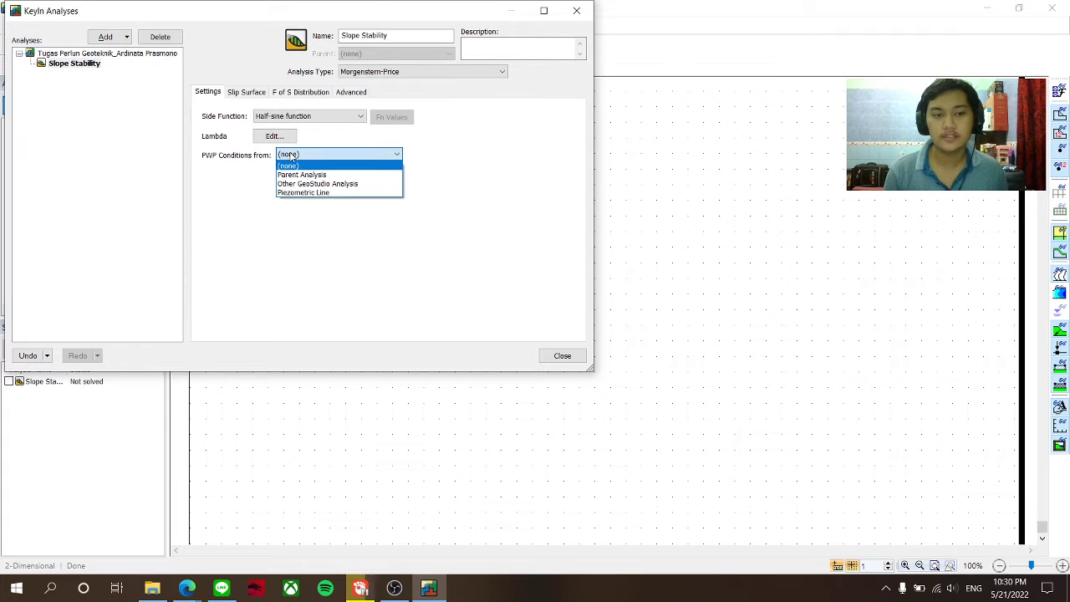
{"action": "left_click", "coordinate": [314, 193]}
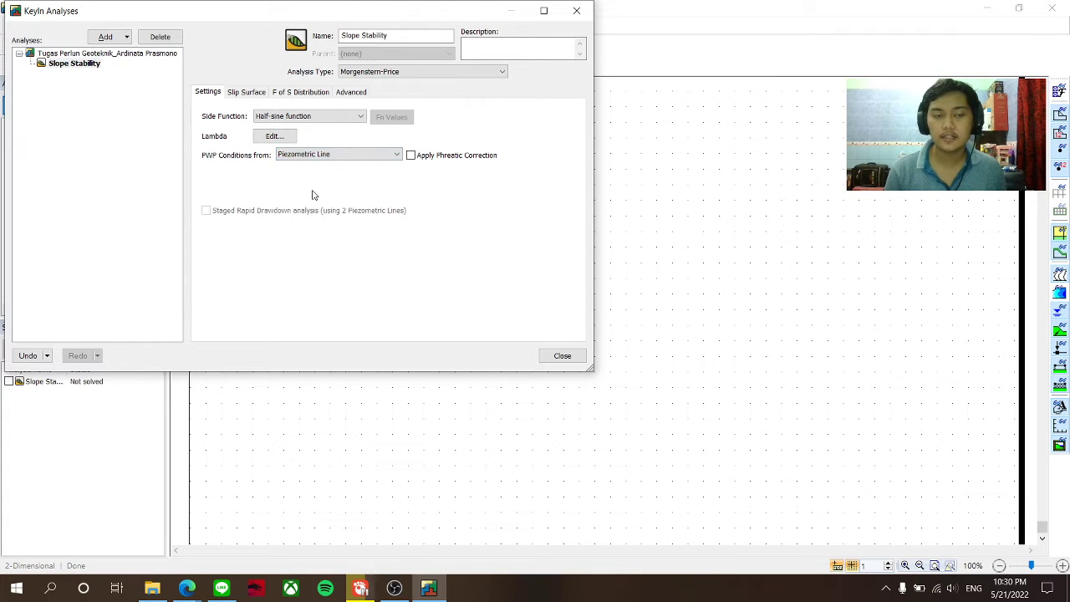
- Review the Slip Surface and F of S settings against the assignment PDF, then close the analysis
{"action": "left_click", "coordinate": [266, 96]}
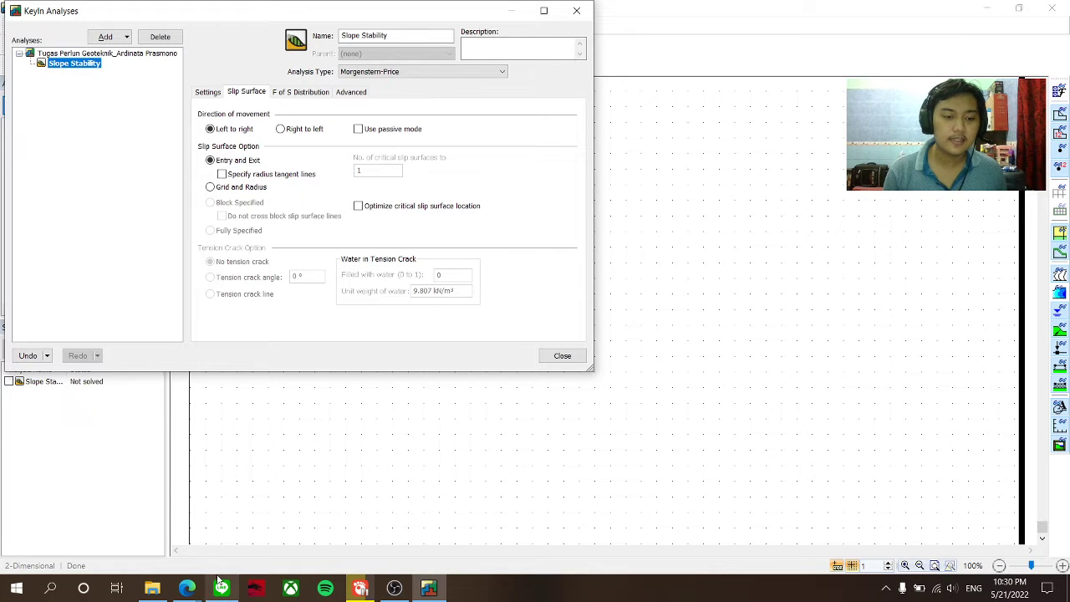
{"action": "left_click", "coordinate": [186, 589]}
{"action": "left_click", "coordinate": [162, 521]}
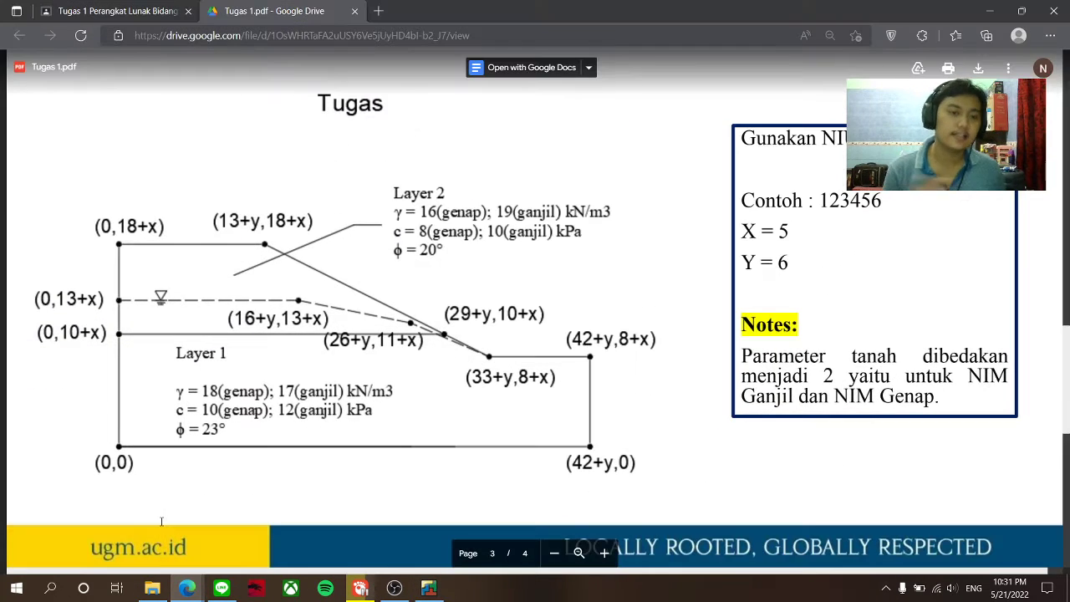
{"action": "left_click", "coordinate": [428, 589]}
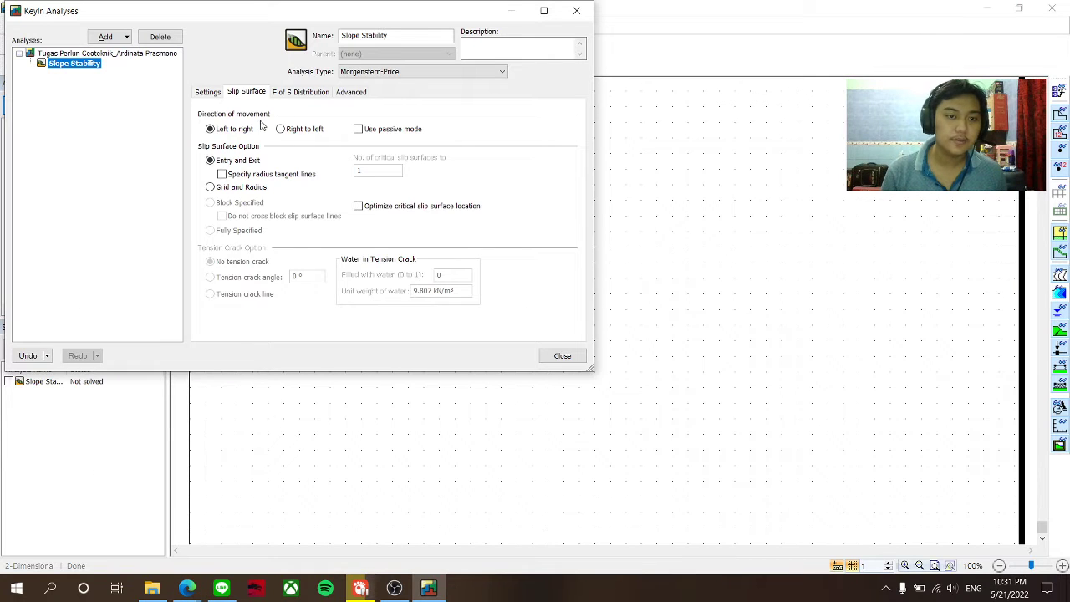
{"action": "left_click", "coordinate": [283, 92]}
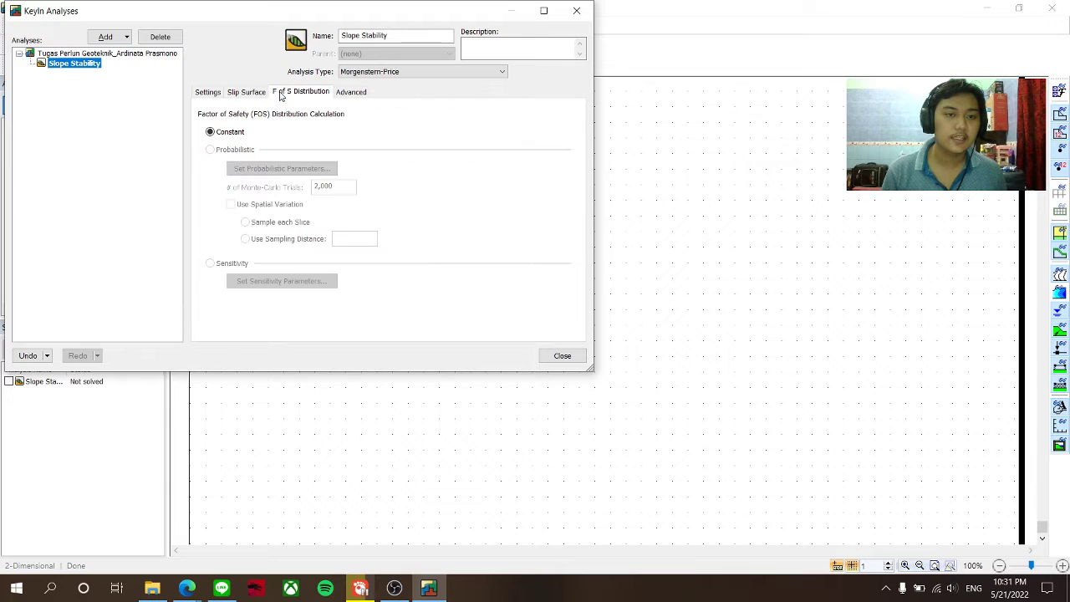
{"action": "left_click", "coordinate": [217, 93]}
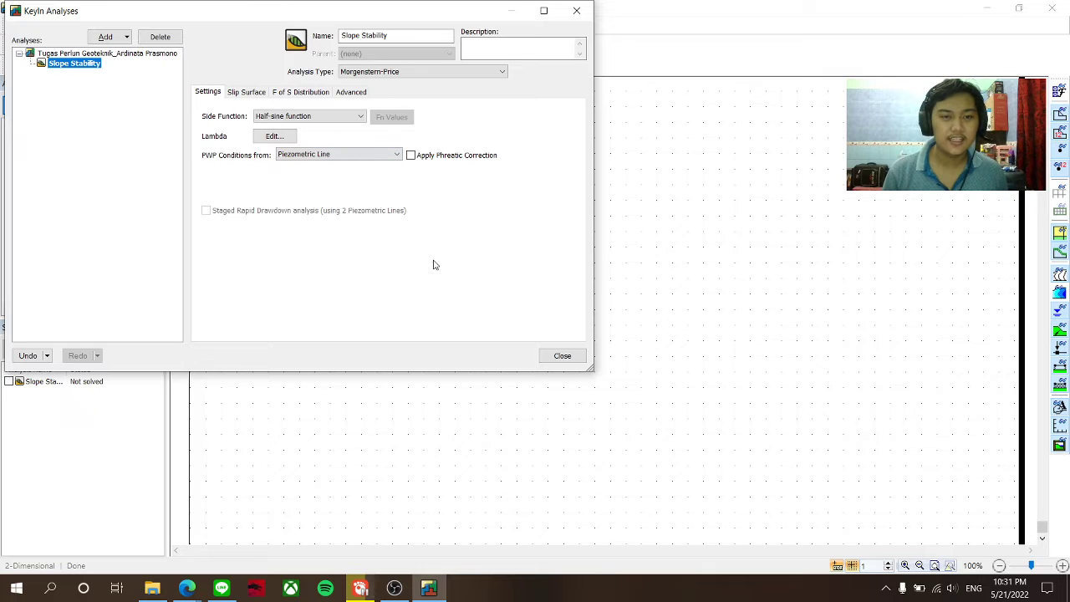
{"action": "left_click", "coordinate": [570, 358]}
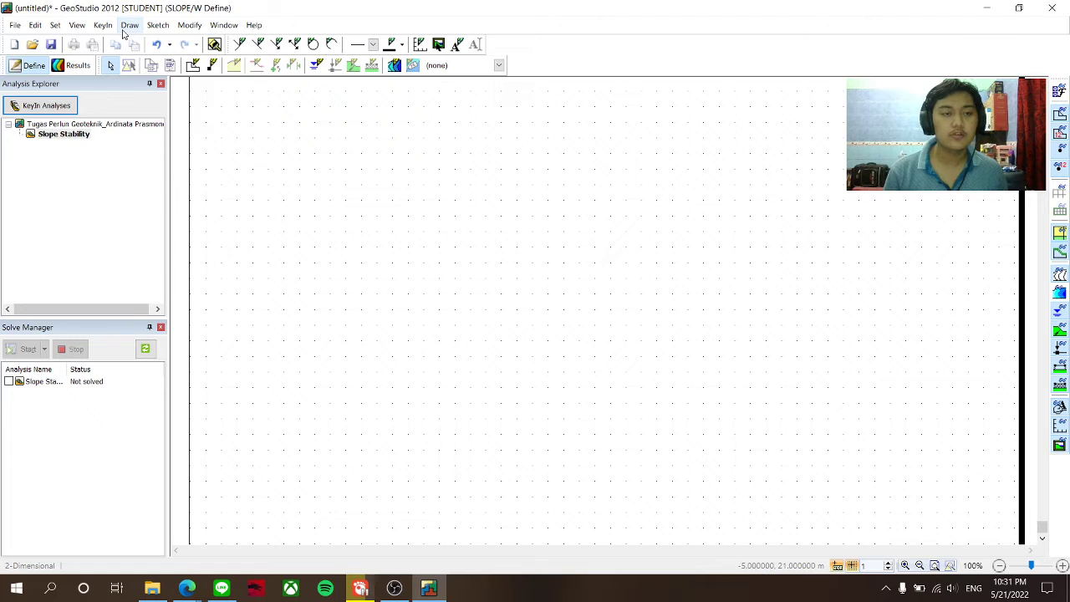
- In the Sketch Axes dialog, title the elevation axis 'Elevasi (m)' and the distance axis 'Jarak (m)'
{"action": "left_click", "coordinate": [128, 25]}
{"action": "mouse_move", "coordinate": [148, 26]}
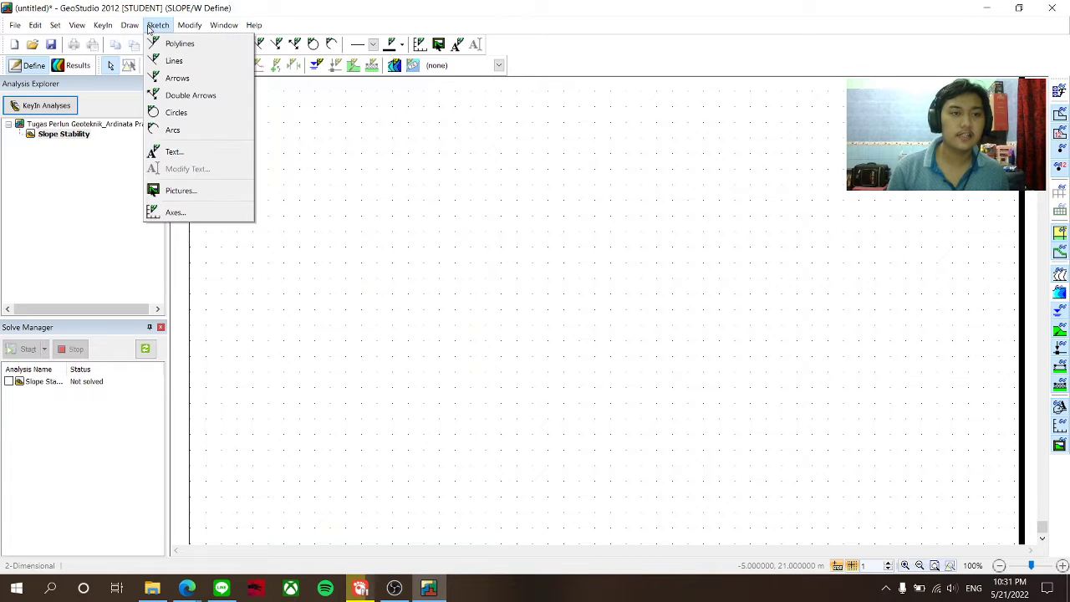
{"action": "left_click", "coordinate": [175, 212]}
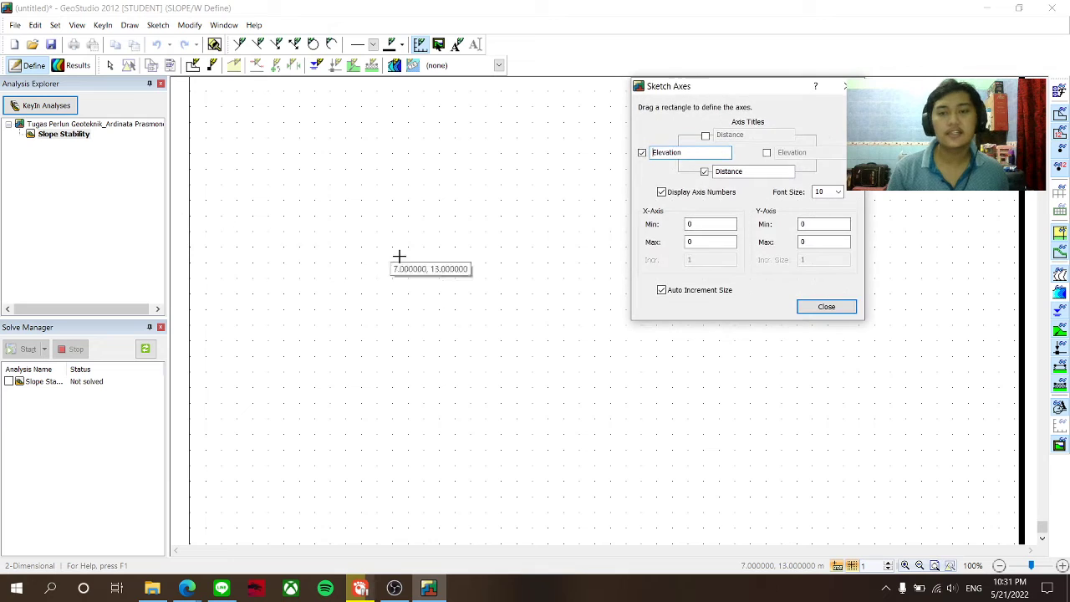
{"action": "left_click", "coordinate": [700, 156]}
{"action": "double_click", "coordinate": [686, 153]}
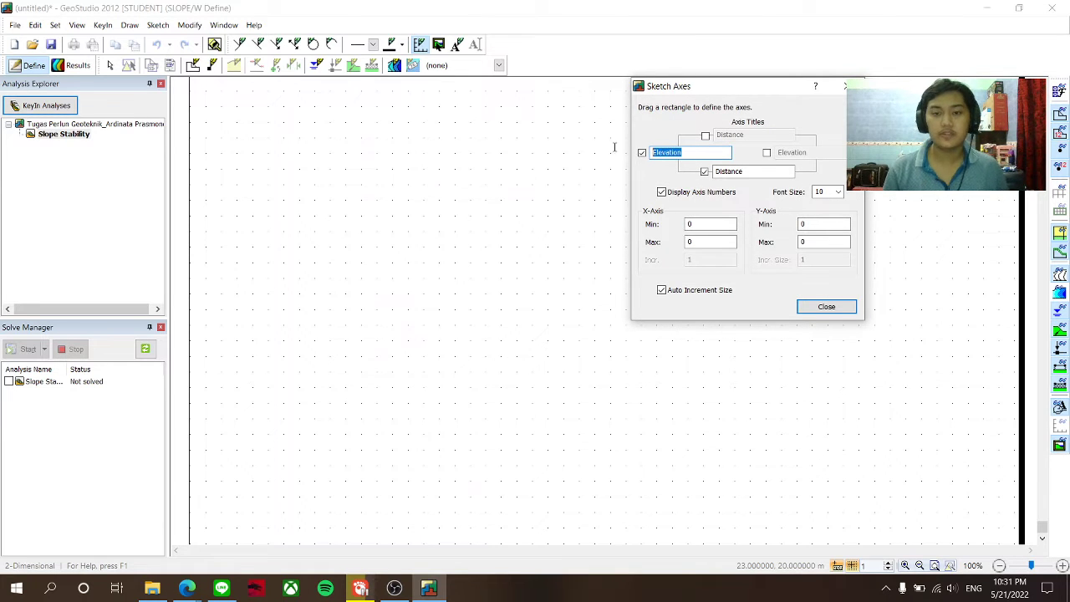
{"action": "type", "text": "E"}
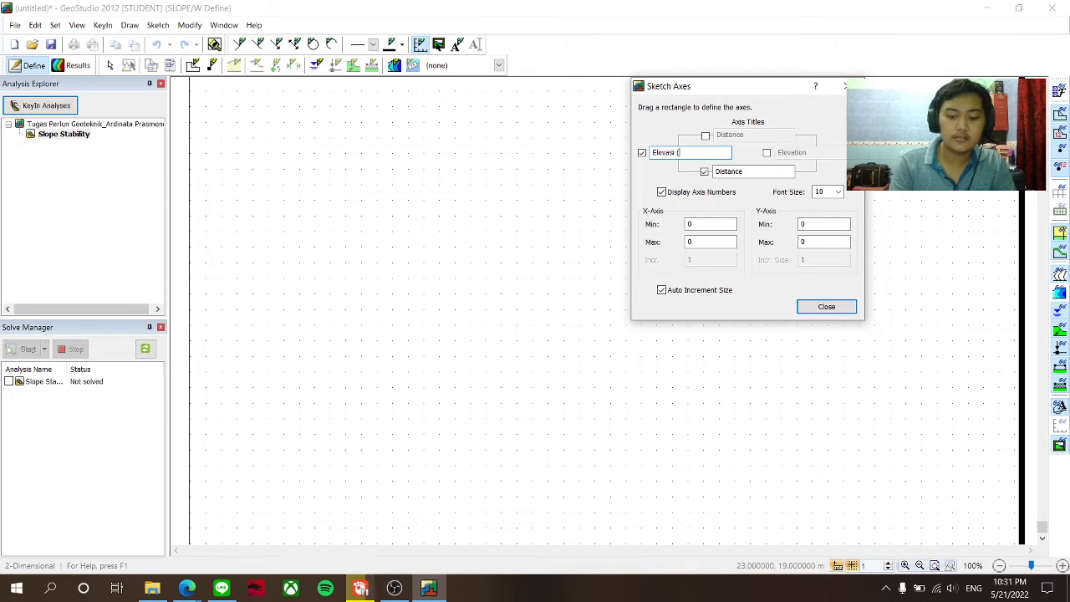
{"action": "double_click", "coordinate": [728, 171]}
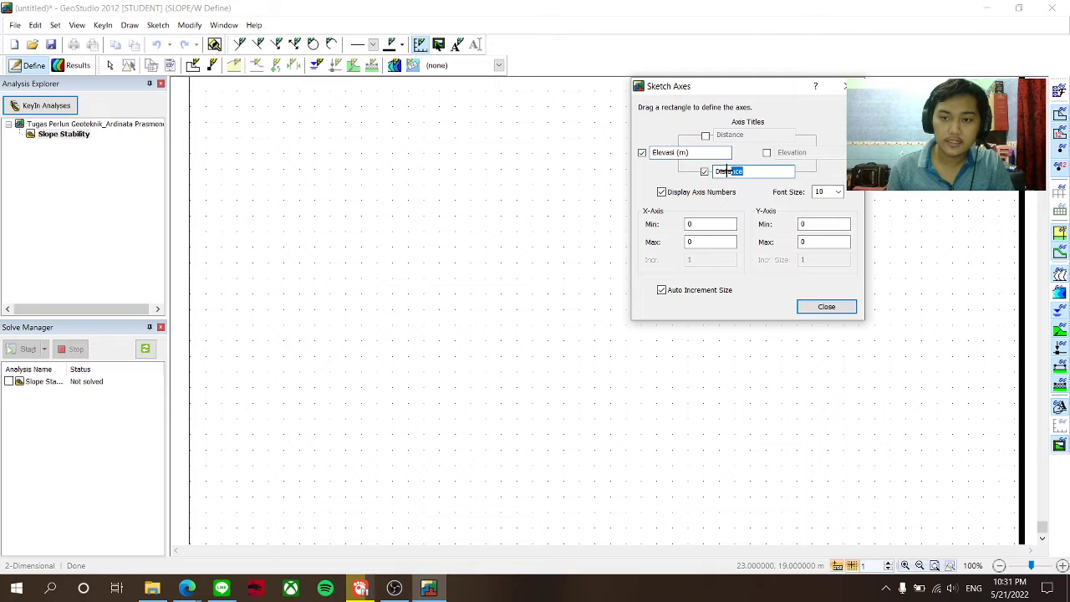
{"action": "type", "text": "J"}
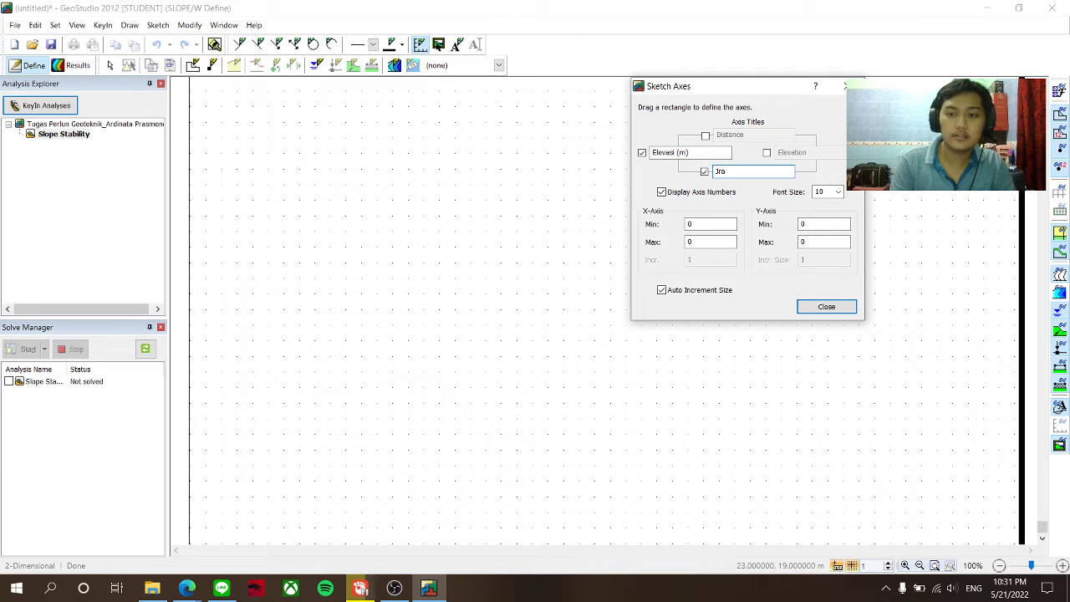
{"action": "type", "text": "arak (m"}
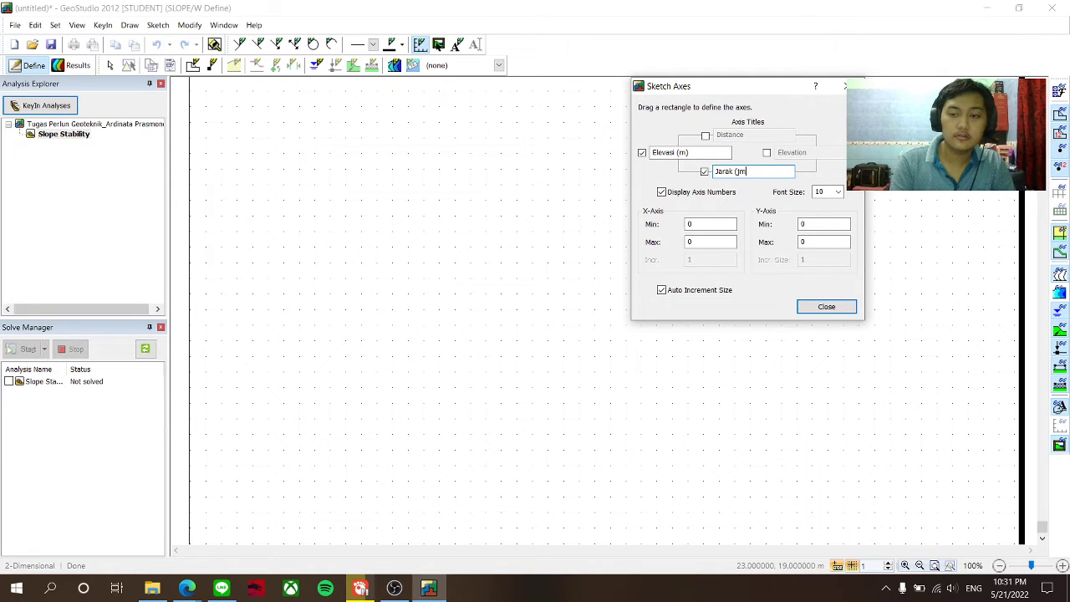
{"action": "key", "text": "BackSpace"}
{"action": "key", "text": "BackSpace"}
{"action": "key", "text": "BackSpace"}
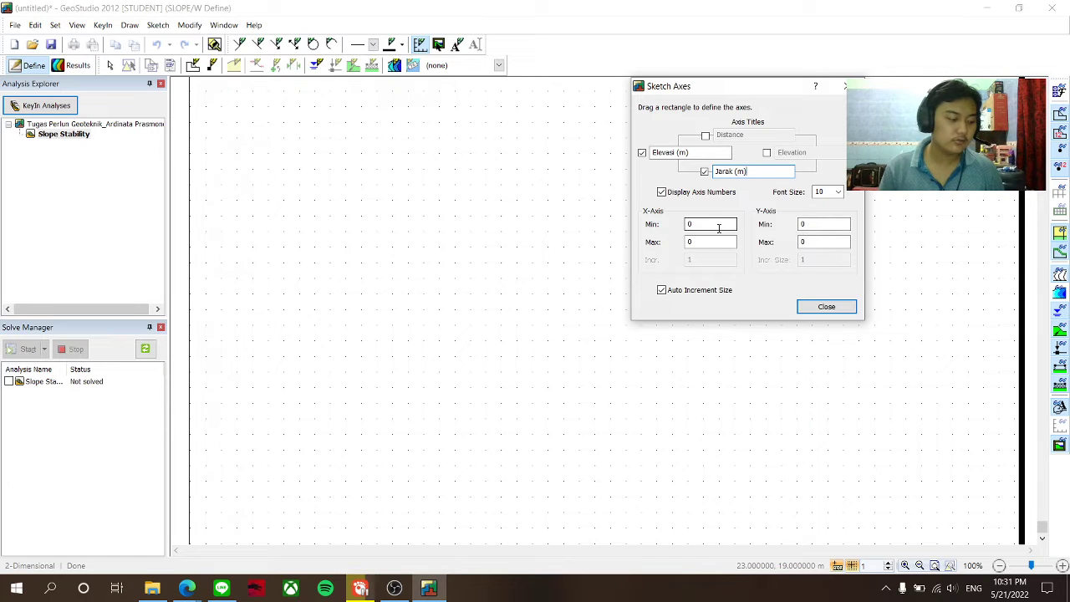
{"action": "left_click", "coordinate": [186, 589]}
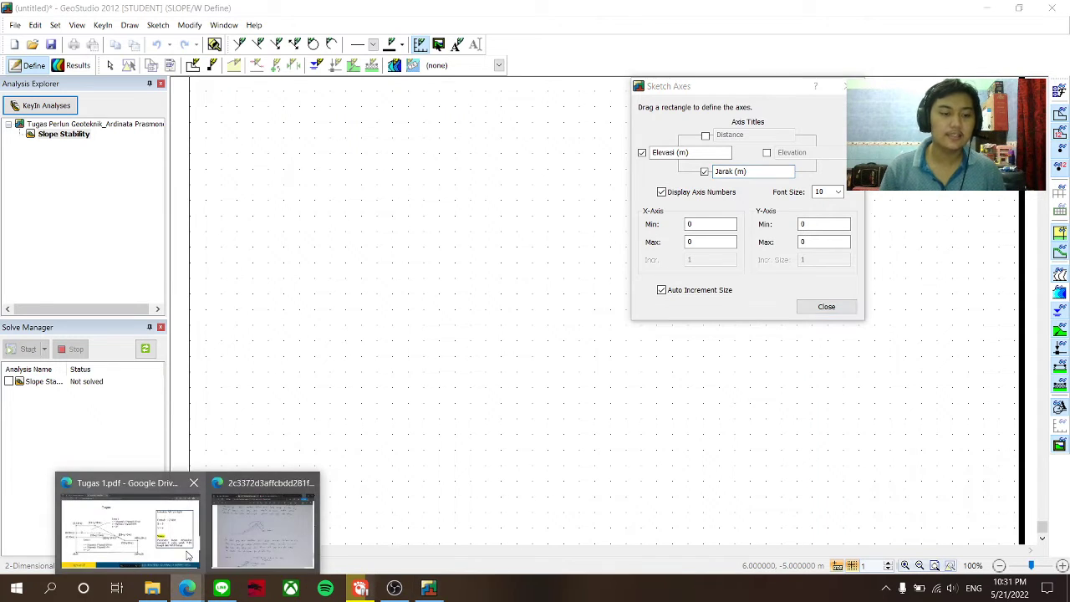
{"action": "left_click", "coordinate": [188, 556]}
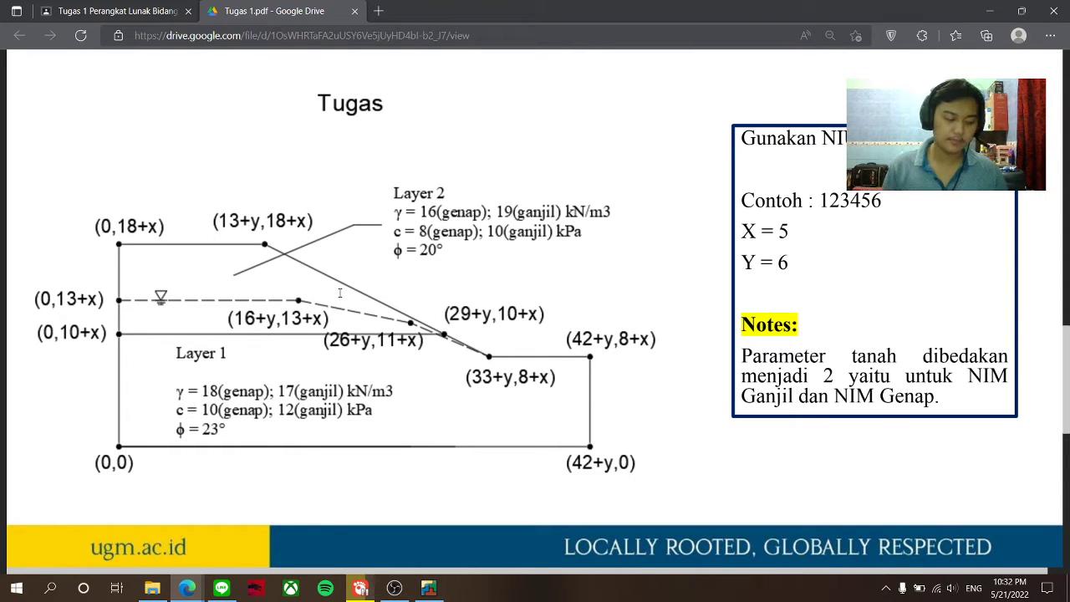
{"action": "left_click", "coordinate": [991, 8]}
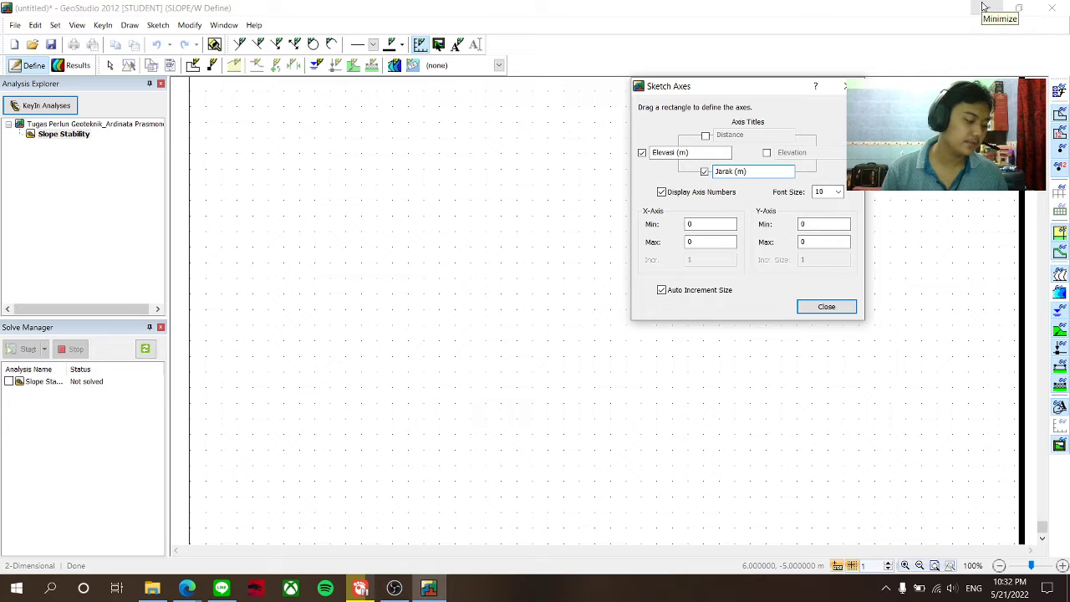
- Set axis maxima X 55 and Y 25 with fixed increments of 10 on both axes
{"action": "double_click", "coordinate": [698, 242]}
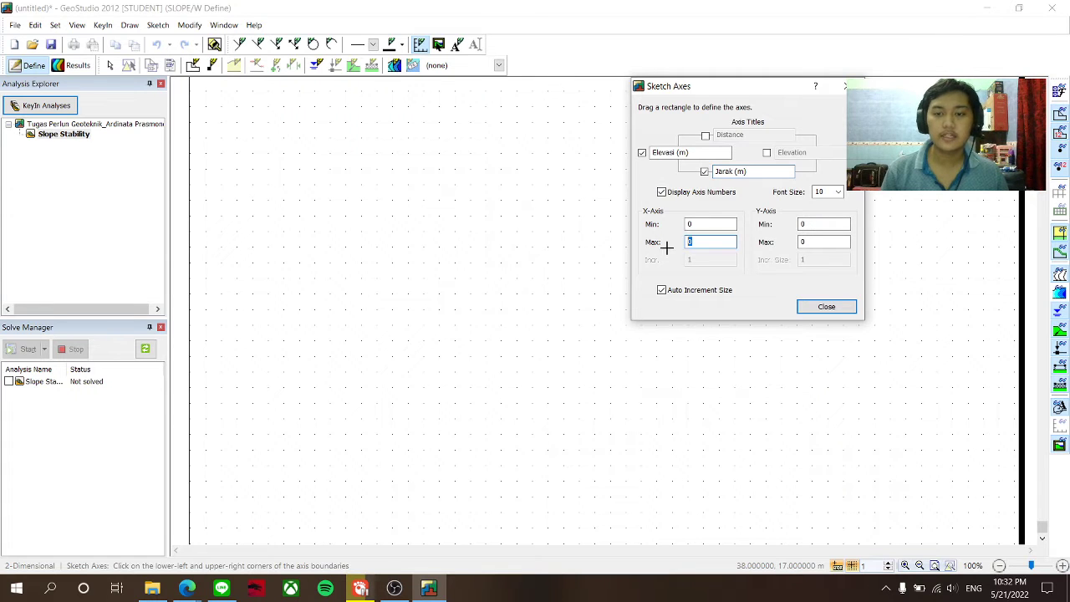
{"action": "type", "text": "55"}
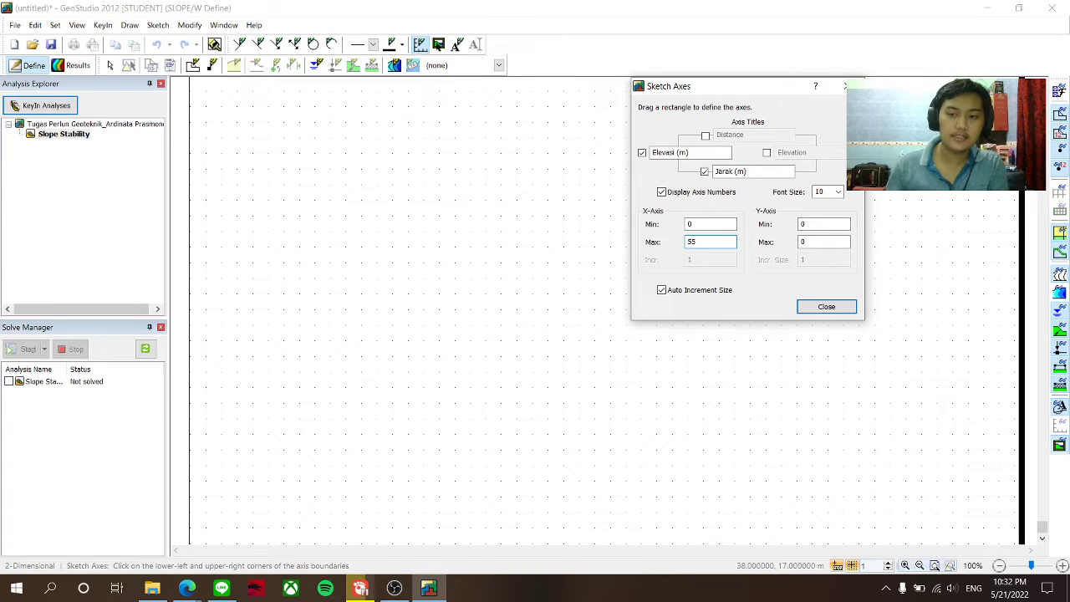
{"action": "double_click", "coordinate": [828, 242]}
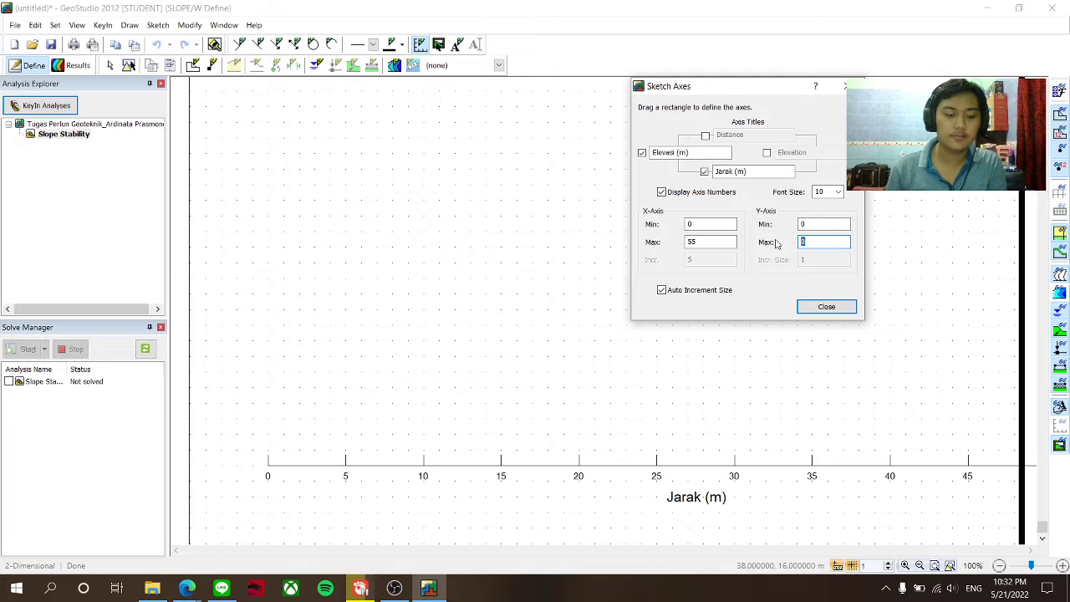
{"action": "type", "text": "25"}
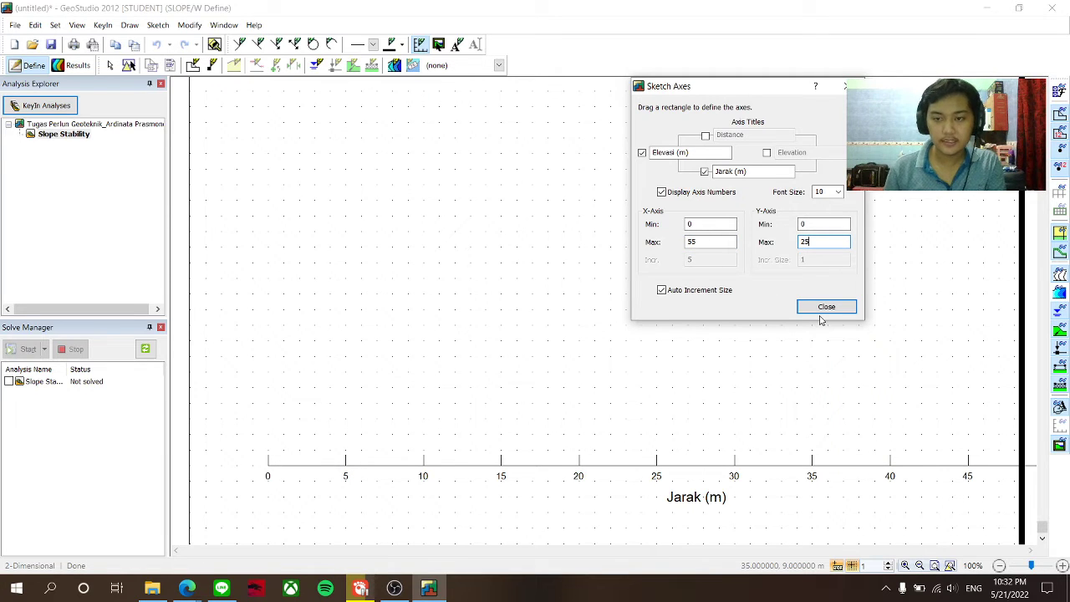
{"action": "left_click", "coordinate": [687, 291]}
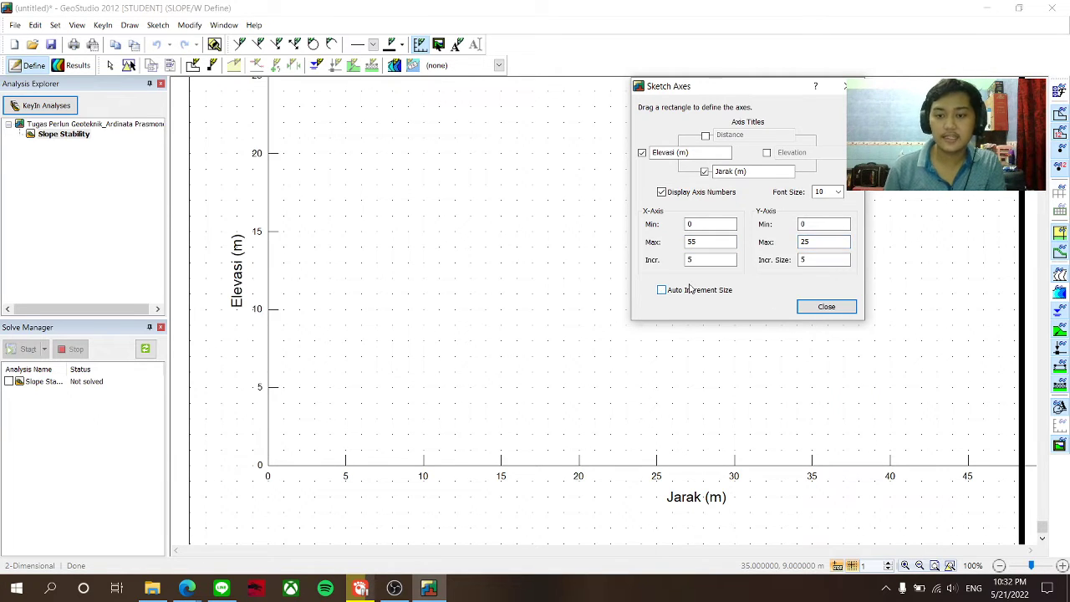
{"action": "double_click", "coordinate": [691, 260]}
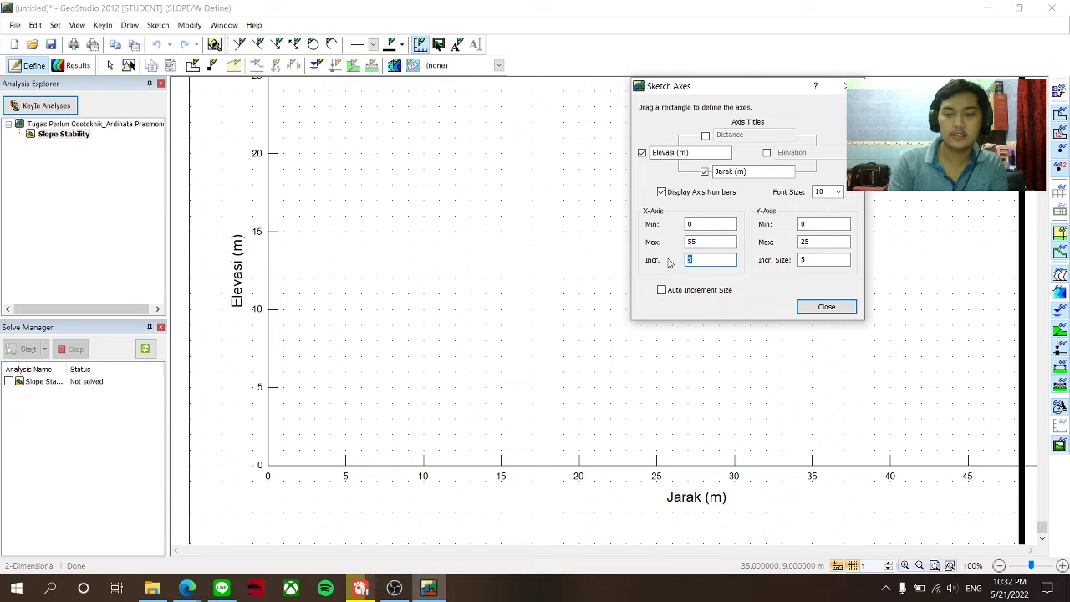
{"action": "type", "text": "10"}
{"action": "double_click", "coordinate": [823, 260]}
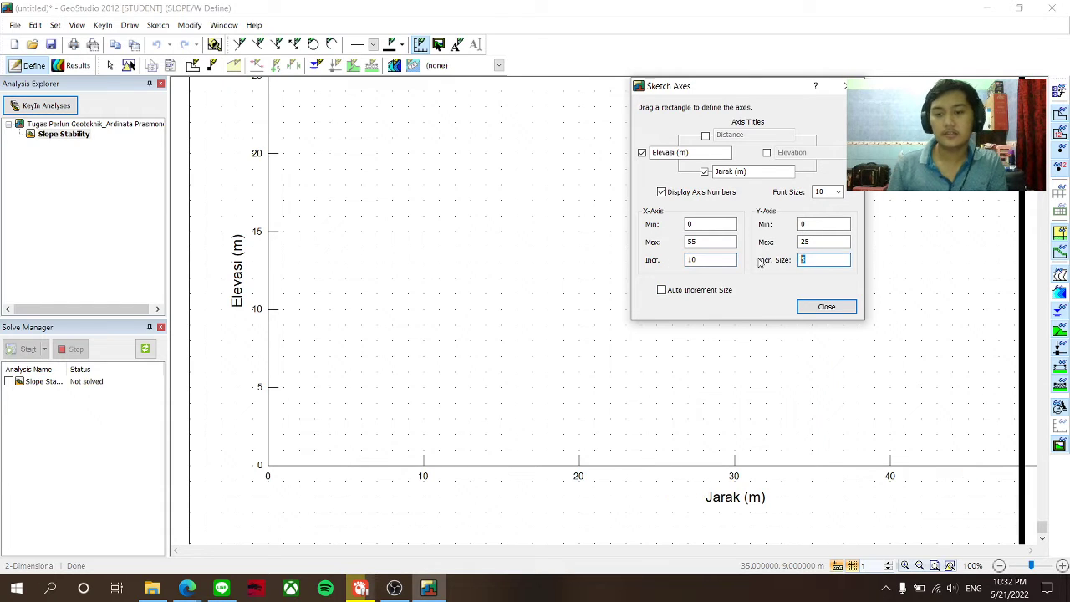
{"action": "left_click", "coordinate": [824, 307]}
{"action": "scroll", "coordinate": [785, 306], "scroll_direction": "down", "scroll_amount": 2}
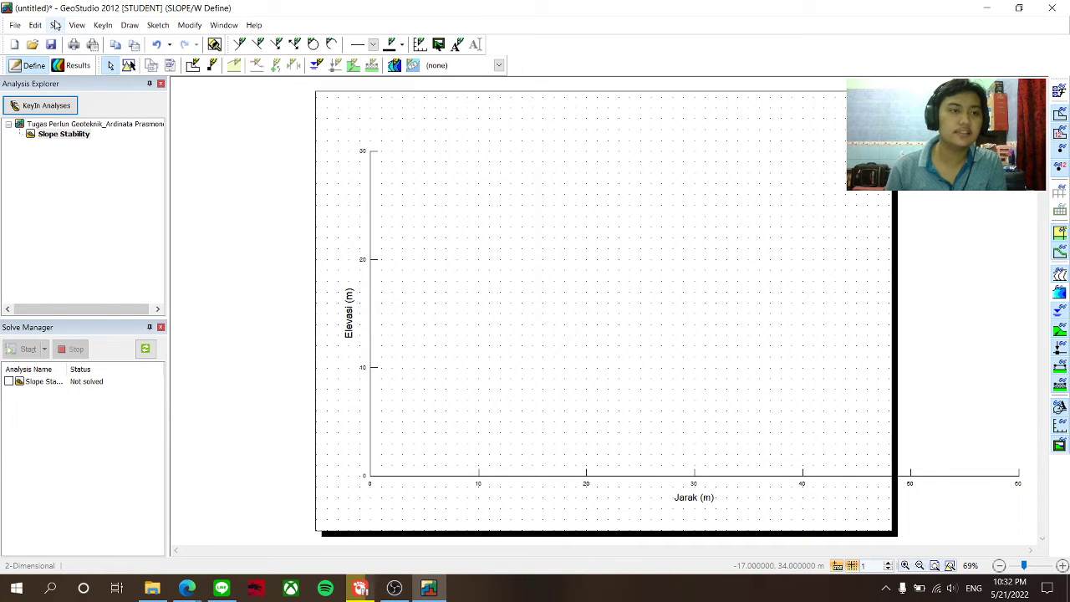
{"action": "left_click", "coordinate": [55, 26]}
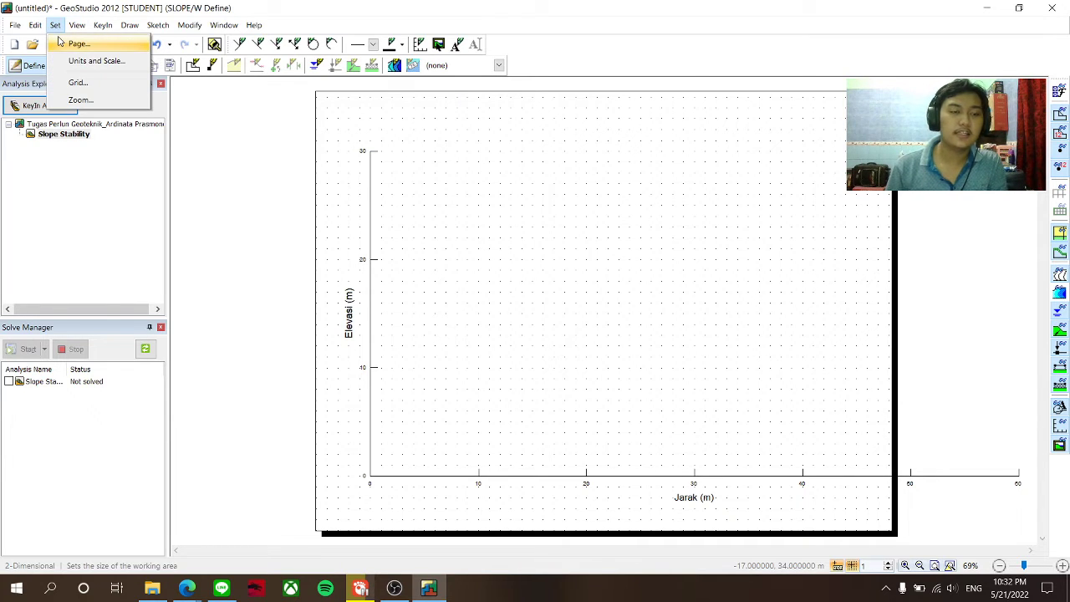
- Widen the page working area from 10.5 to 13 inches
{"action": "left_click", "coordinate": [60, 43]}
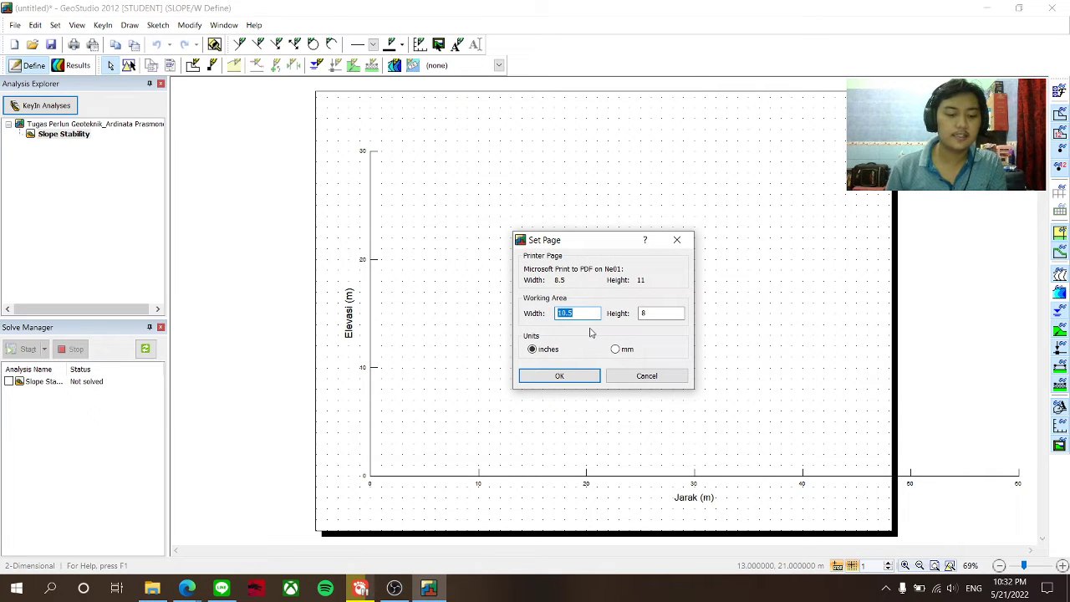
{"action": "type", "text": "13"}
{"action": "left_click", "coordinate": [584, 376]}
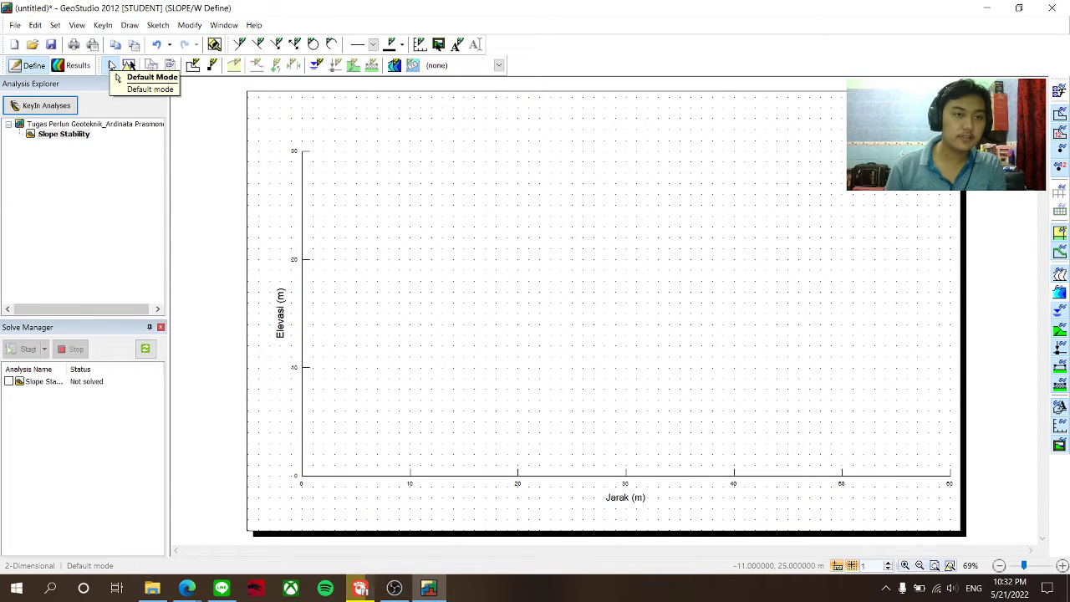
- Draw region 1 through (0,0), (51,0), (51,10), (42,10), (38,12), (0,12), closing at the origin
{"action": "left_click", "coordinate": [124, 26]}
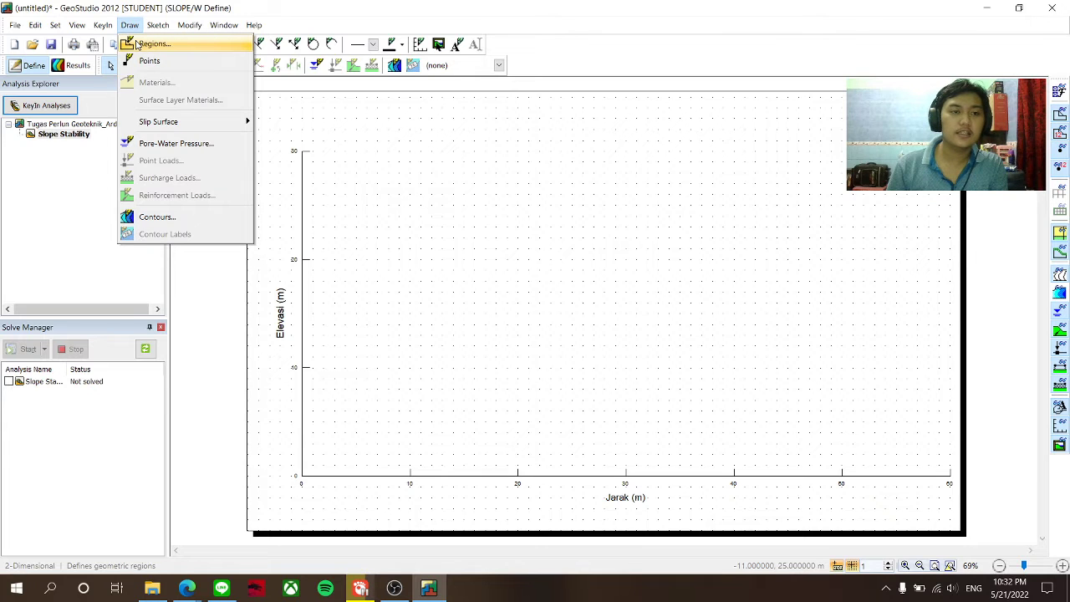
{"action": "left_click", "coordinate": [151, 45]}
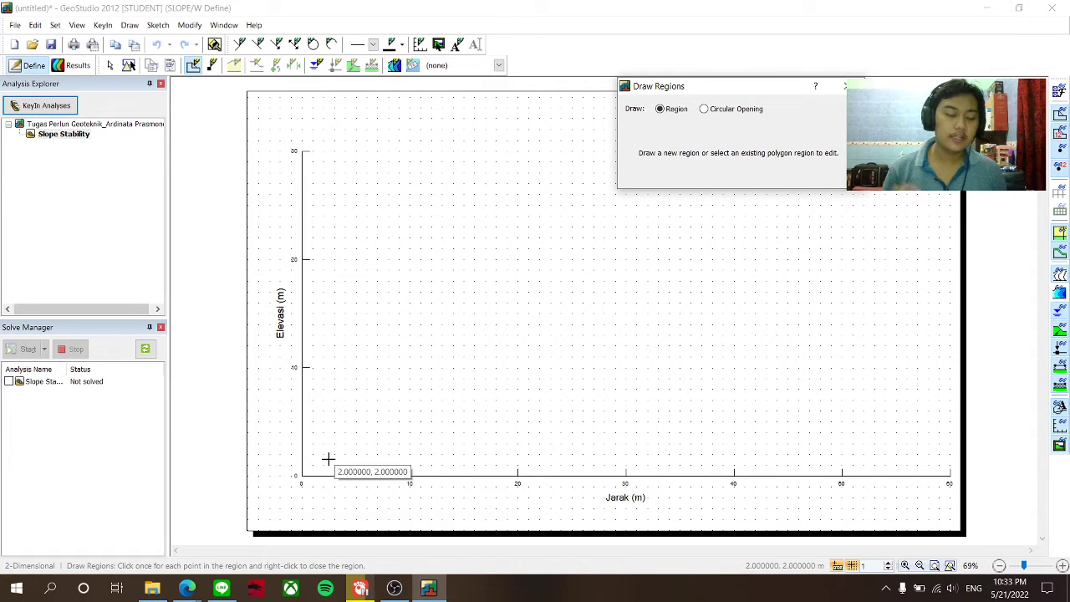
{"action": "left_click", "coordinate": [302, 475]}
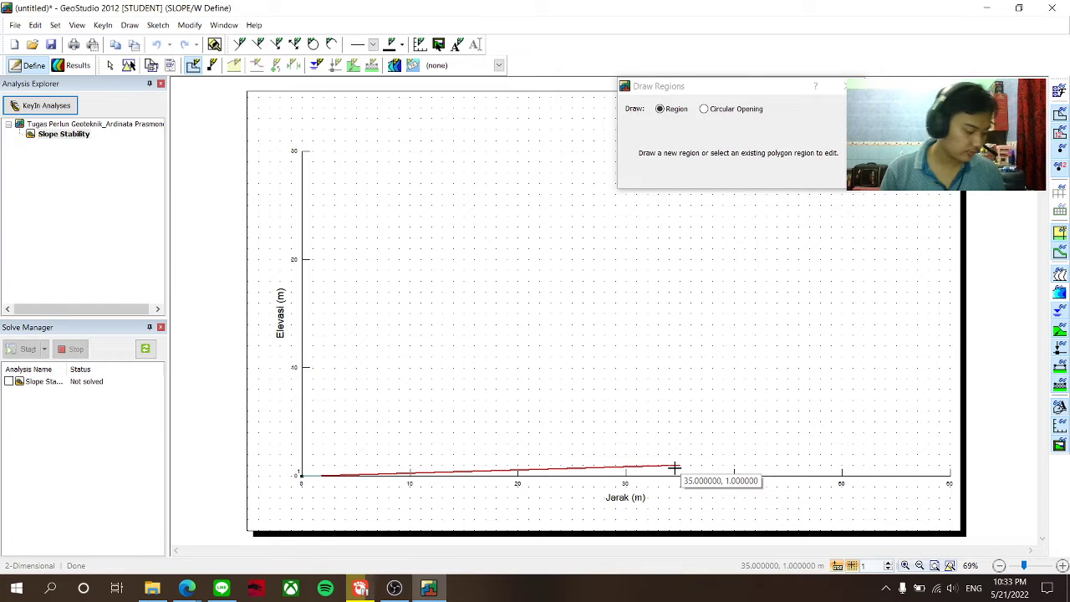
{"action": "left_click", "coordinate": [849, 474]}
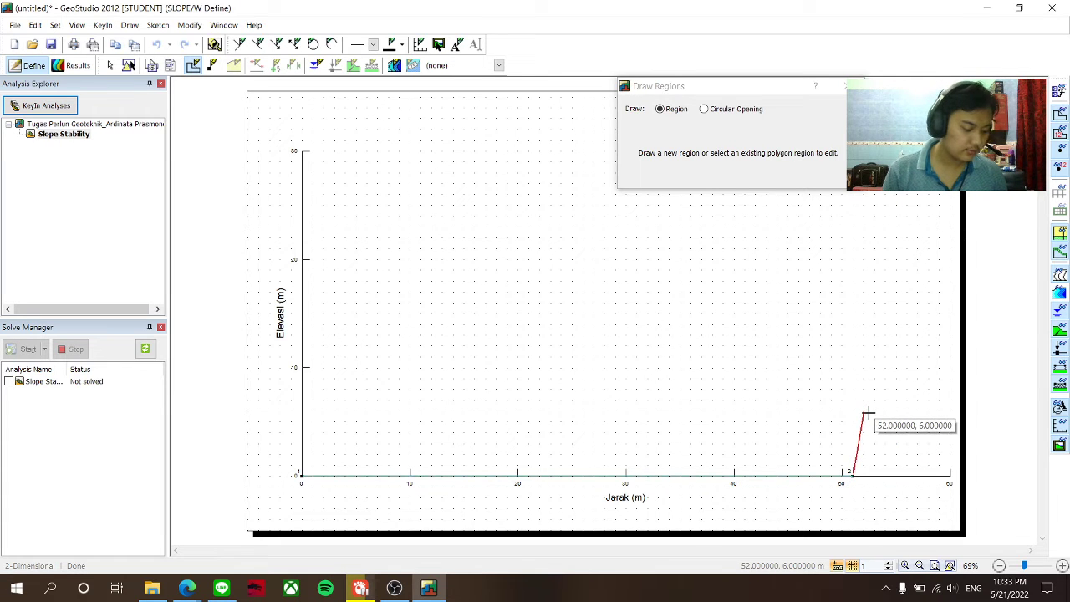
{"action": "left_click", "coordinate": [854, 371]}
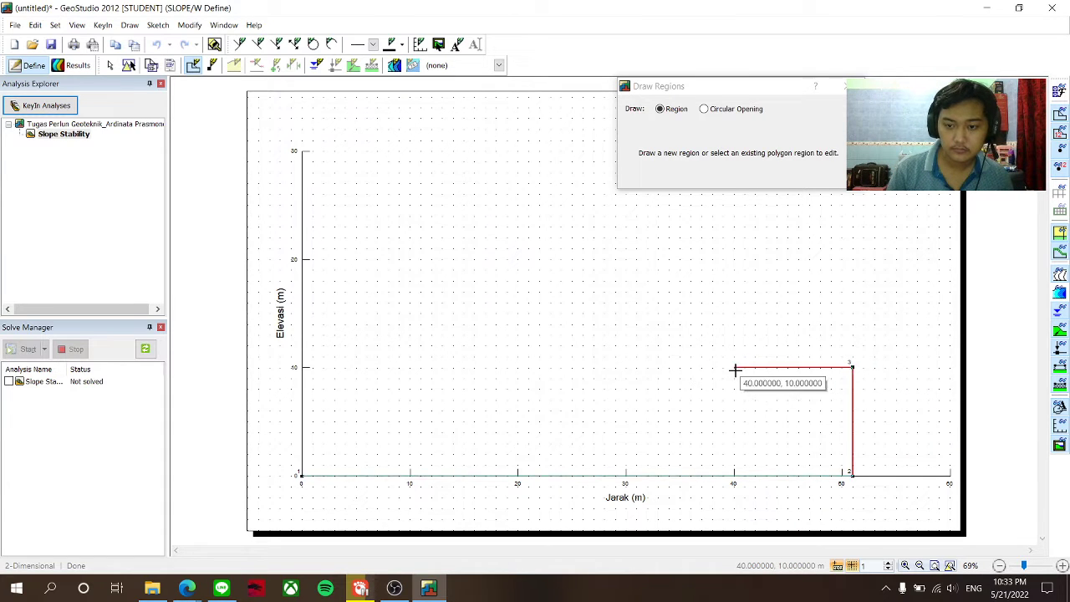
{"action": "left_click", "coordinate": [754, 367]}
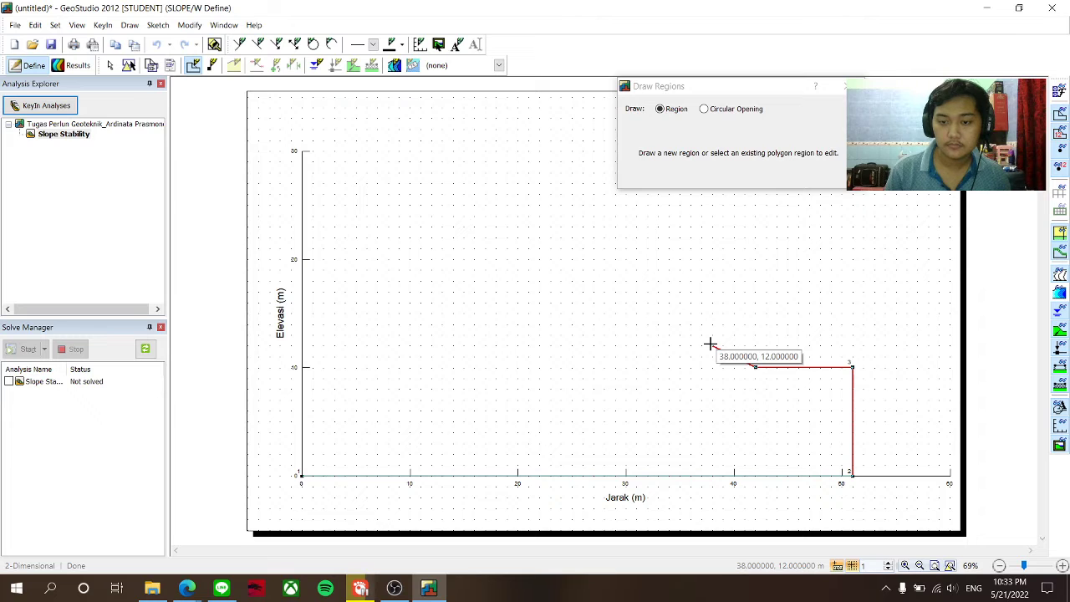
{"action": "left_click", "coordinate": [710, 343]}
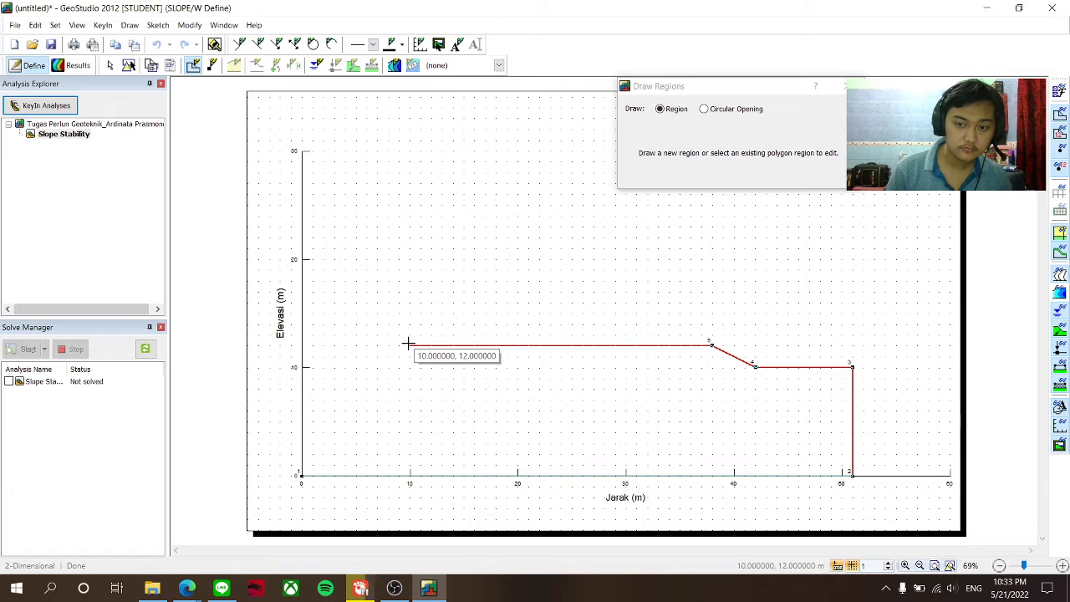
{"action": "left_click", "coordinate": [304, 344]}
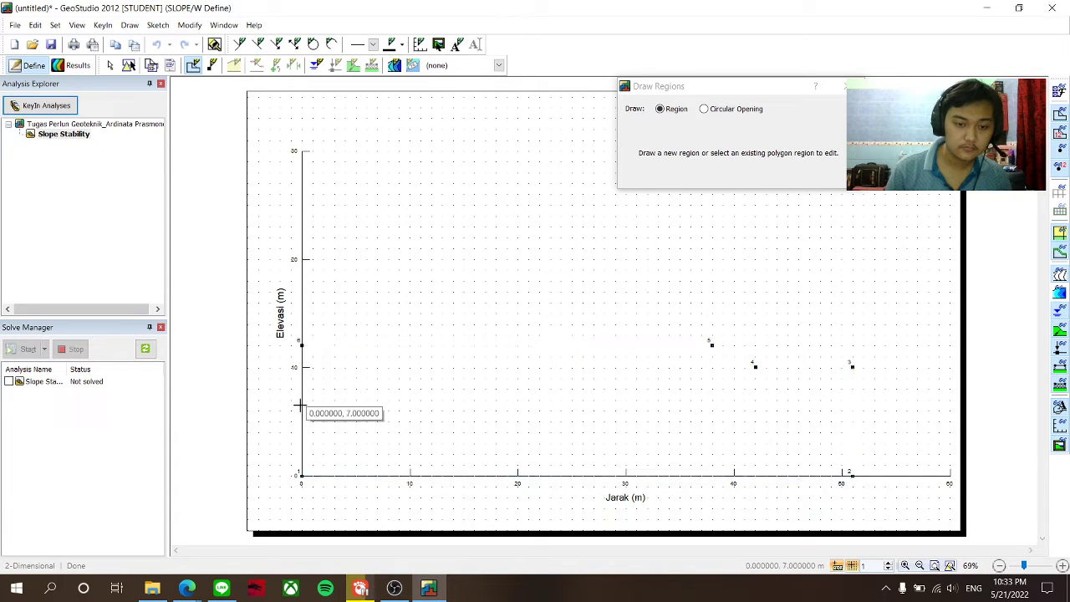
{"action": "left_click", "coordinate": [300, 474]}
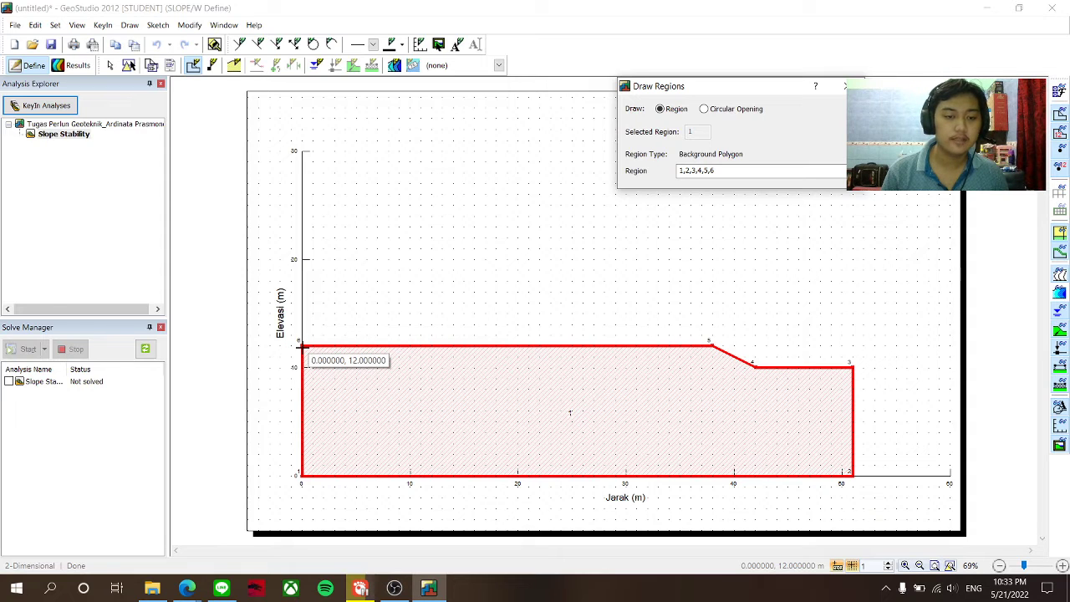
{"action": "left_click", "coordinate": [302, 344]}
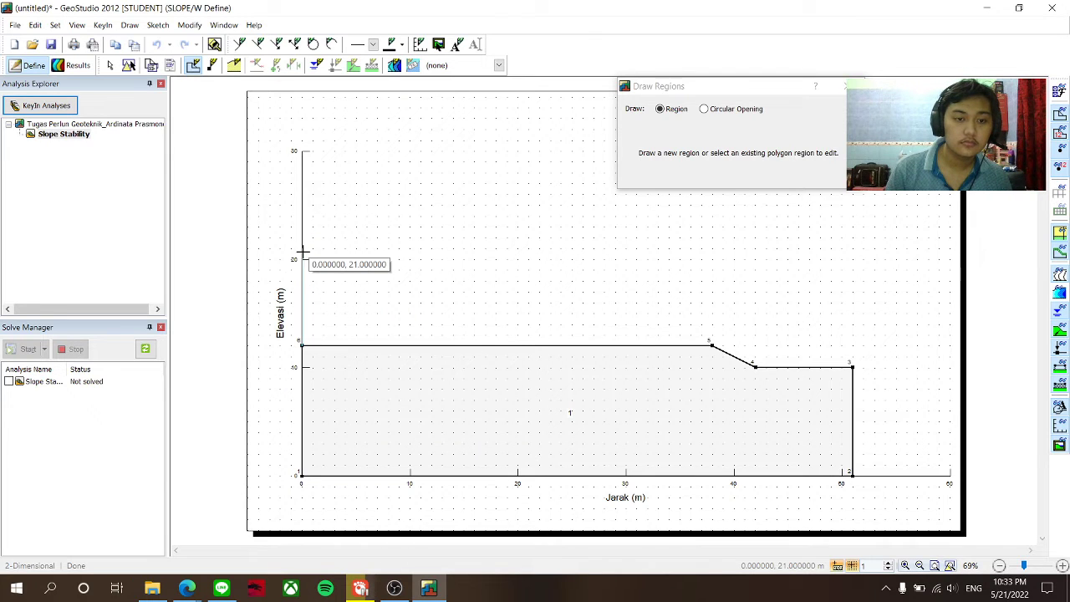
- Draw region 2 from (0,12) up to (0,20), across to (22,20), down to (38,12), closed
{"action": "left_click", "coordinate": [302, 258]}
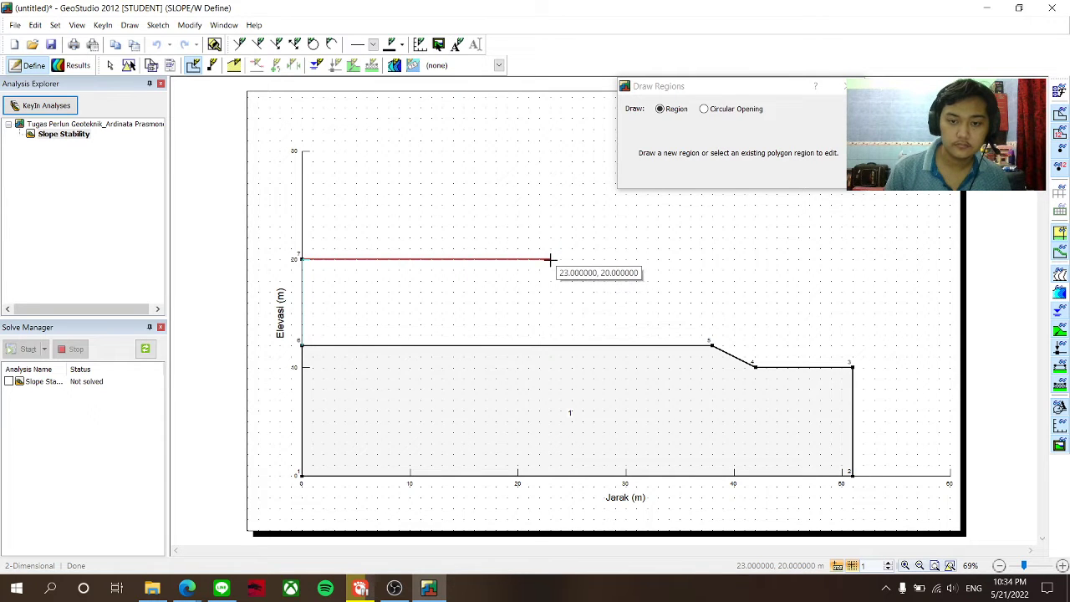
{"action": "left_click", "coordinate": [538, 258]}
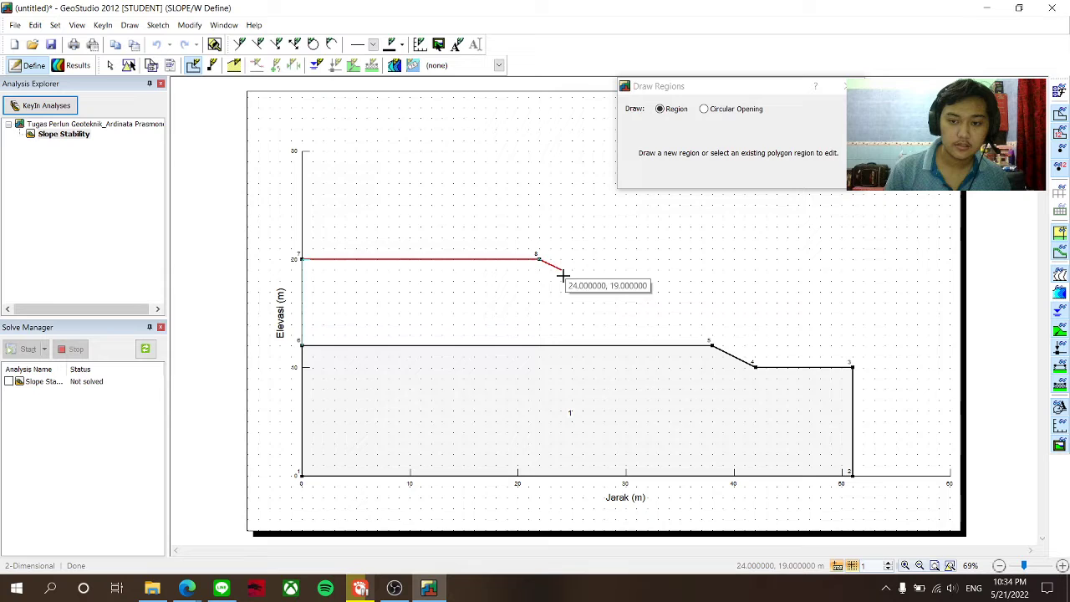
{"action": "left_click", "coordinate": [709, 343]}
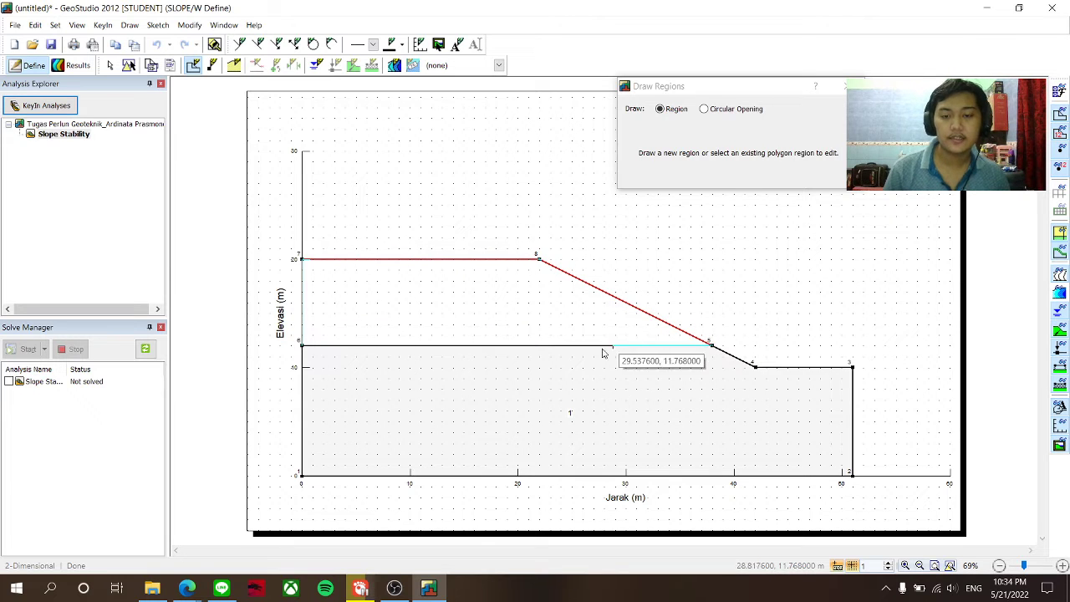
{"action": "left_click", "coordinate": [302, 344]}
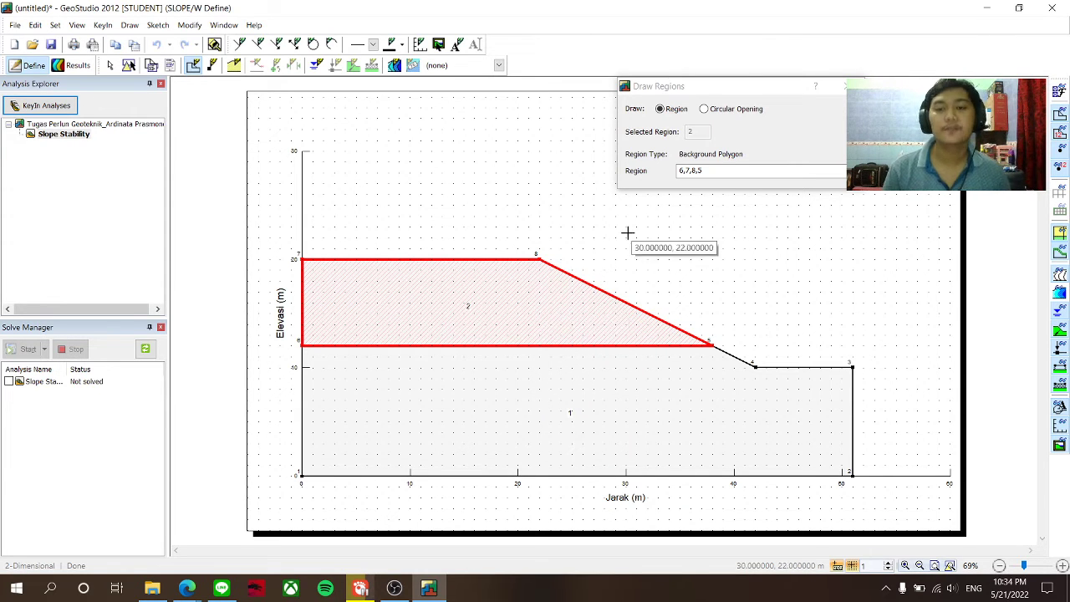
{"action": "left_click", "coordinate": [846, 87]}
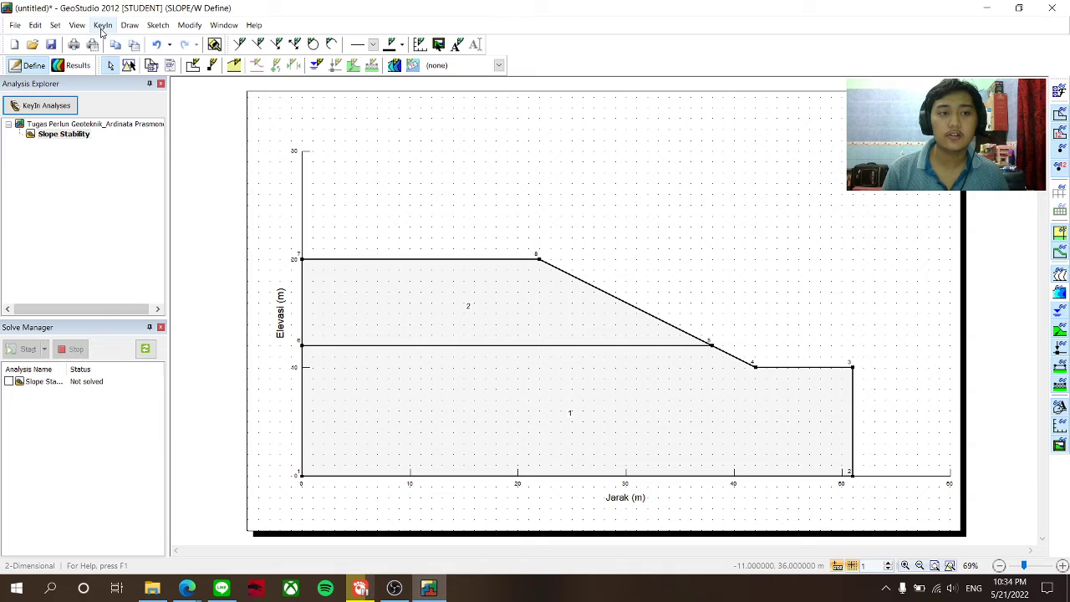
{"action": "left_click", "coordinate": [102, 25]}
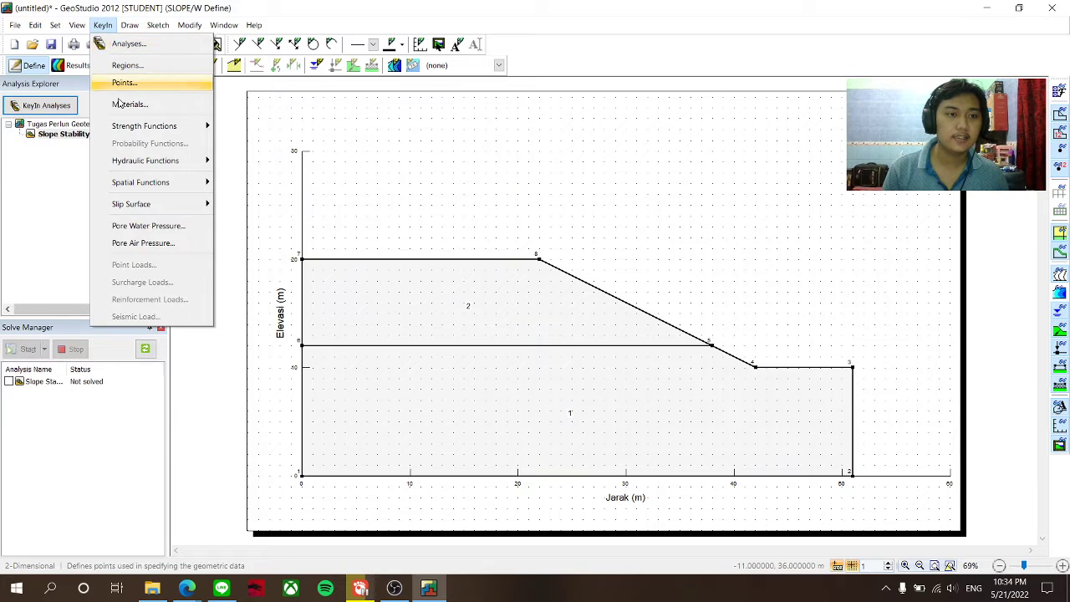
- Add a new material named 'Layer 1' using the Mohr-Coulomb model
{"action": "left_click", "coordinate": [129, 104]}
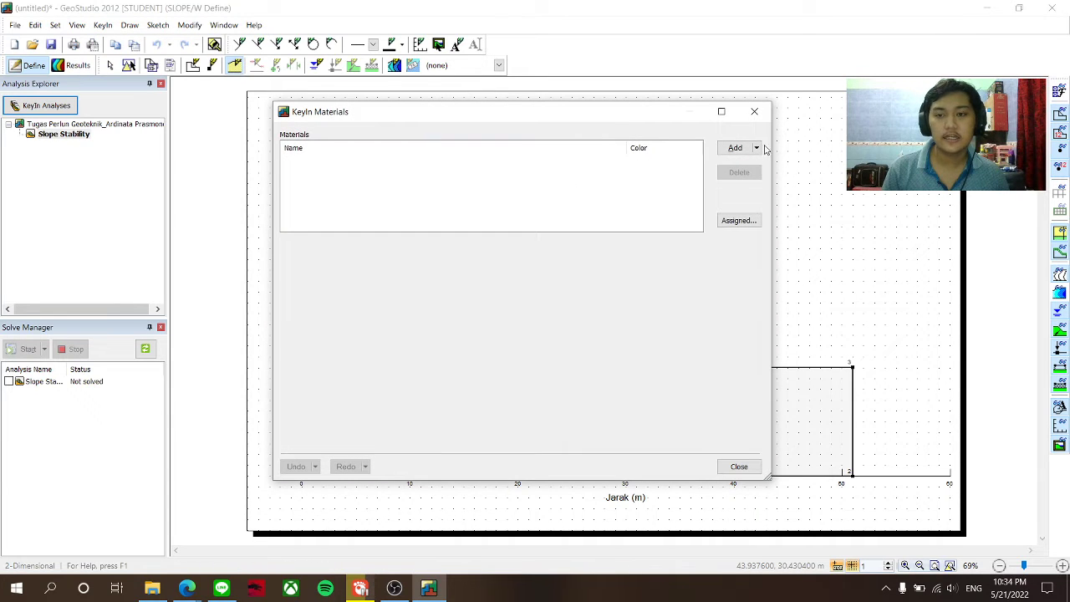
{"action": "left_click", "coordinate": [736, 148]}
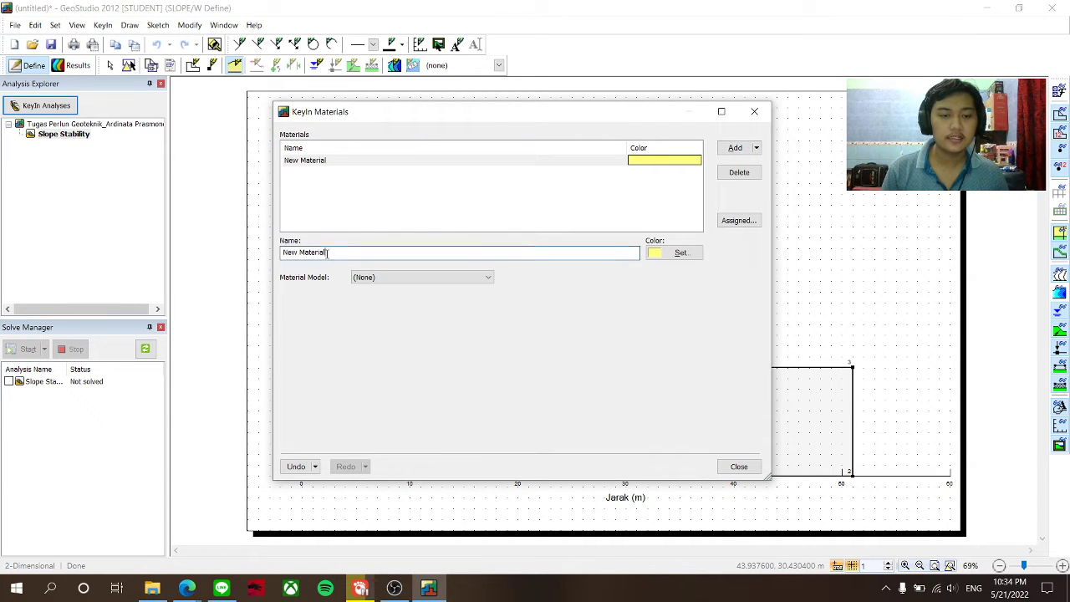
{"action": "left_click_drag", "start_coordinate": [336, 252], "coordinate": [248, 262]}
{"action": "type", "text": "Layer"}
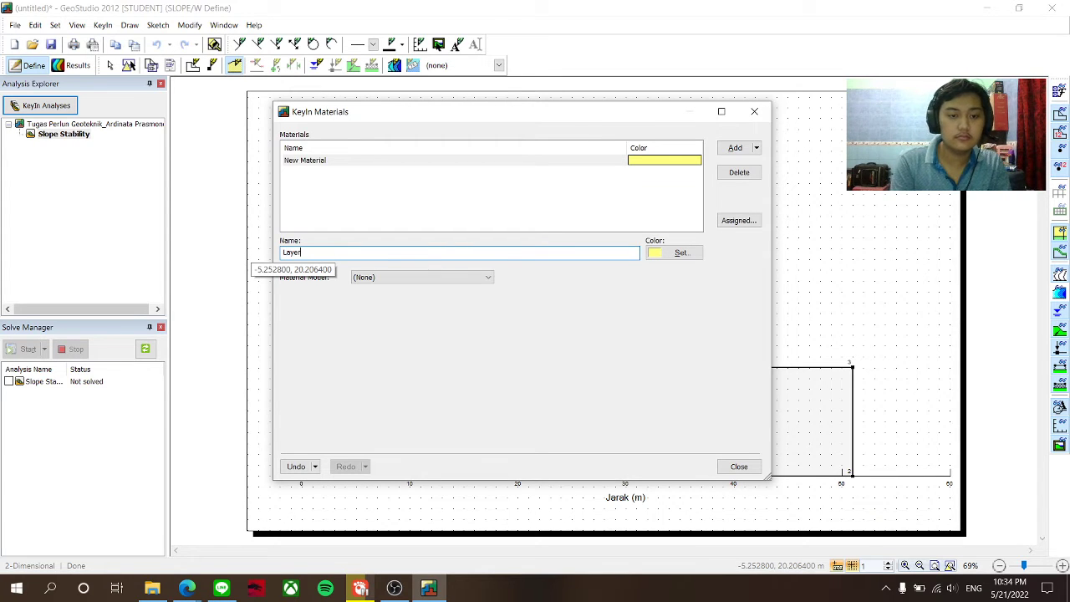
{"action": "type", "text": " 1"}
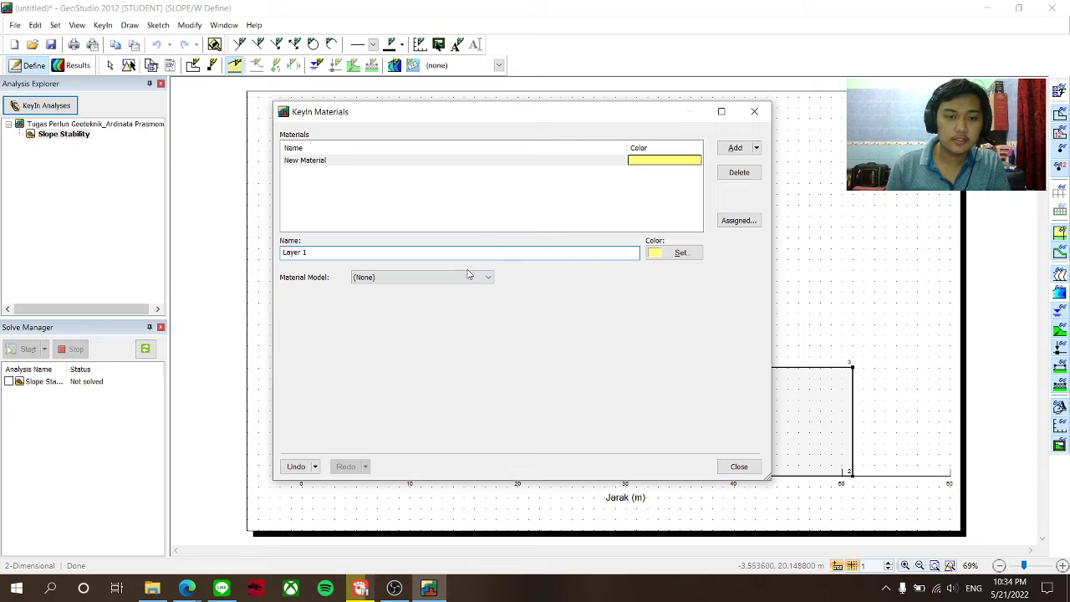
{"action": "left_click", "coordinate": [468, 275]}
{"action": "left_click", "coordinate": [459, 300]}
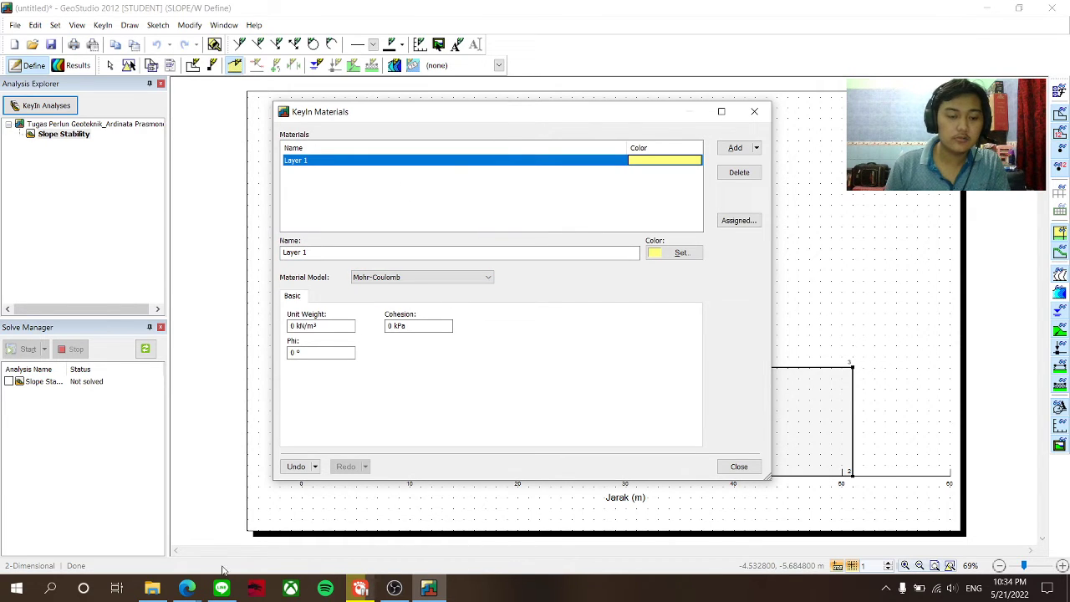
- Enter Layer 1's unit weight 17 kN/m³, cohesion 12 kPa and phi 23°, checking the assignment PDF
{"action": "left_click", "coordinate": [180, 594]}
{"action": "left_click", "coordinate": [159, 537]}
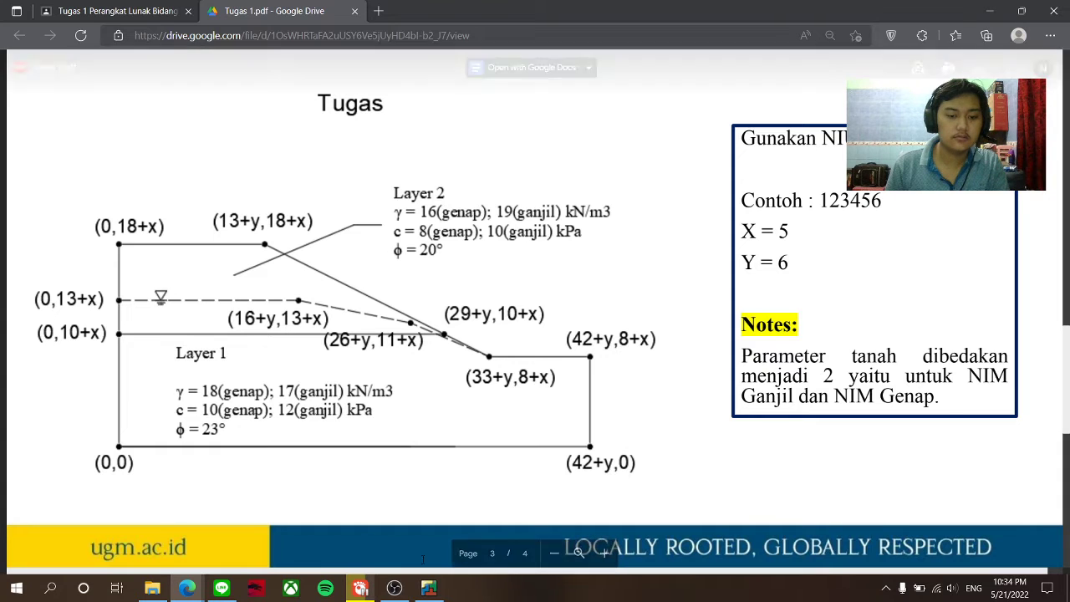
{"action": "left_click", "coordinate": [428, 587]}
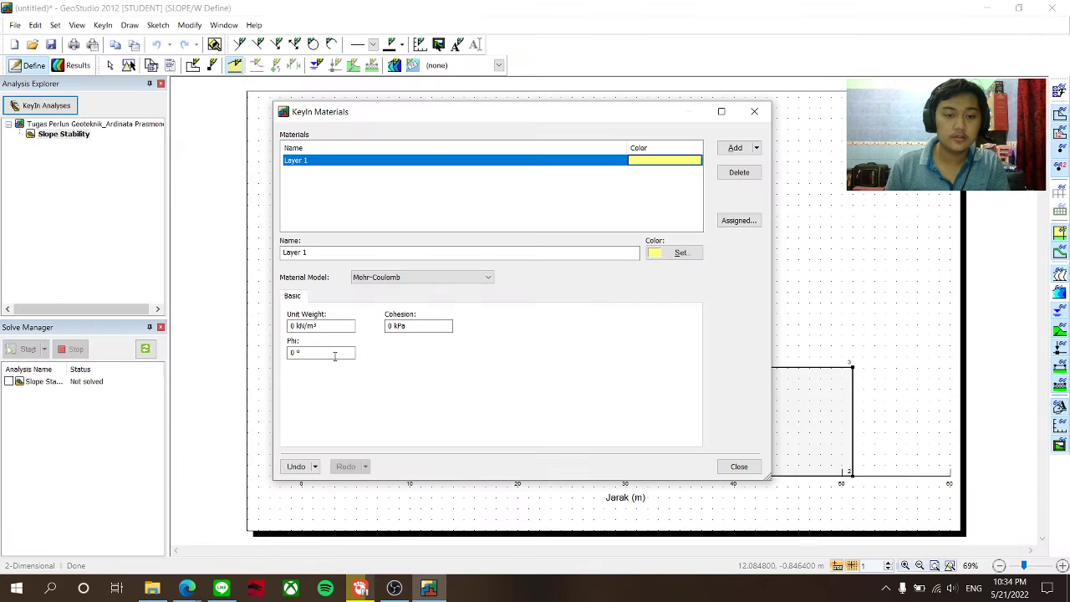
{"action": "left_click", "coordinate": [299, 325]}
{"action": "key", "text": "BackSpace"}
{"action": "key", "text": "BackSpace"}
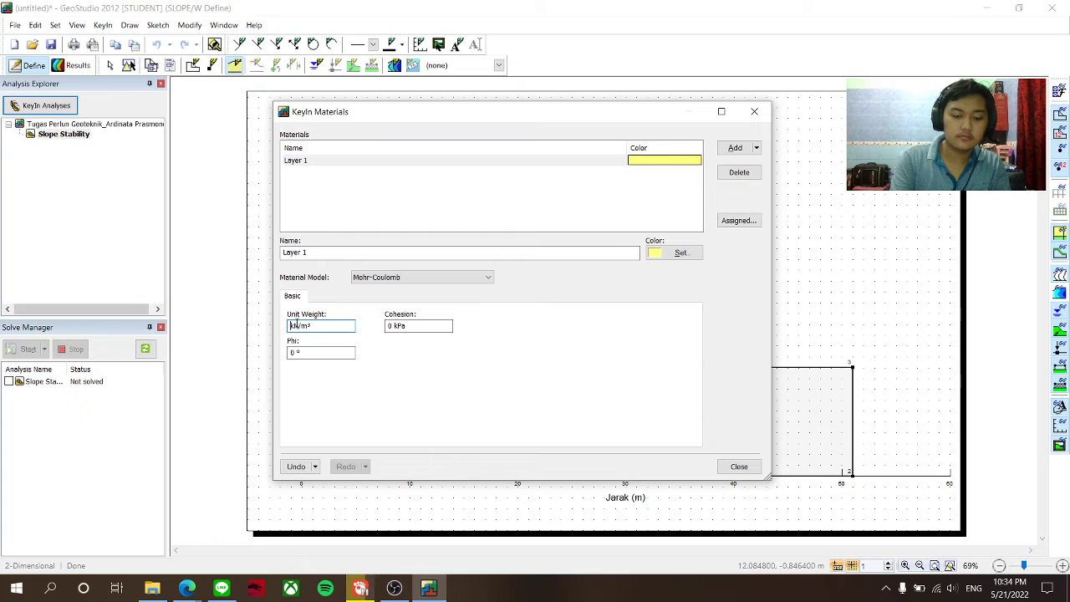
{"action": "type", "text": "17"}
{"action": "key", "text": "Tab"}
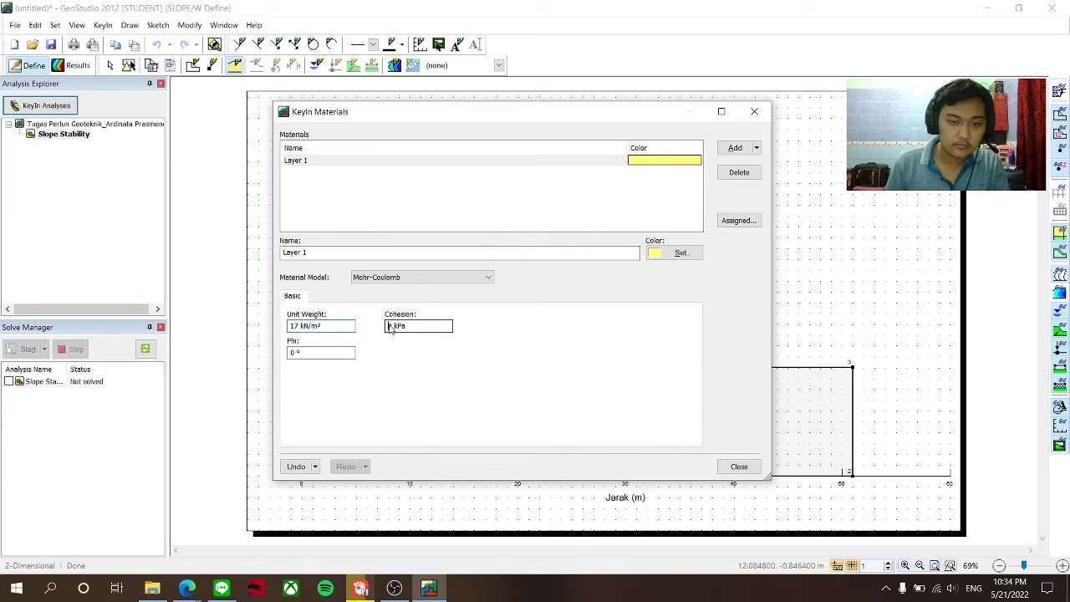
{"action": "left_click", "coordinate": [394, 327]}
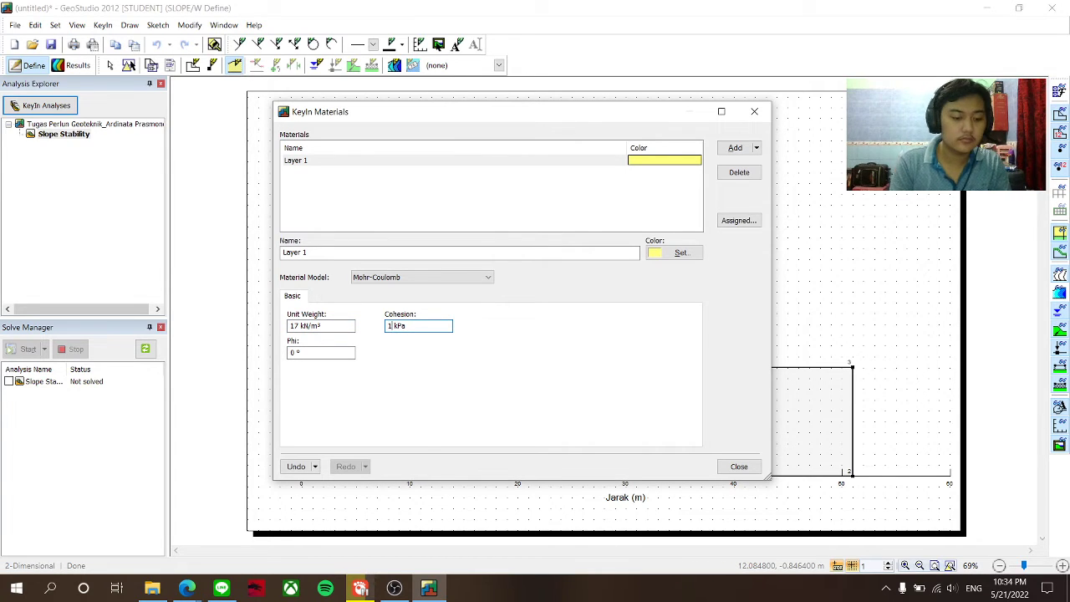
{"action": "left_click", "coordinate": [294, 354]}
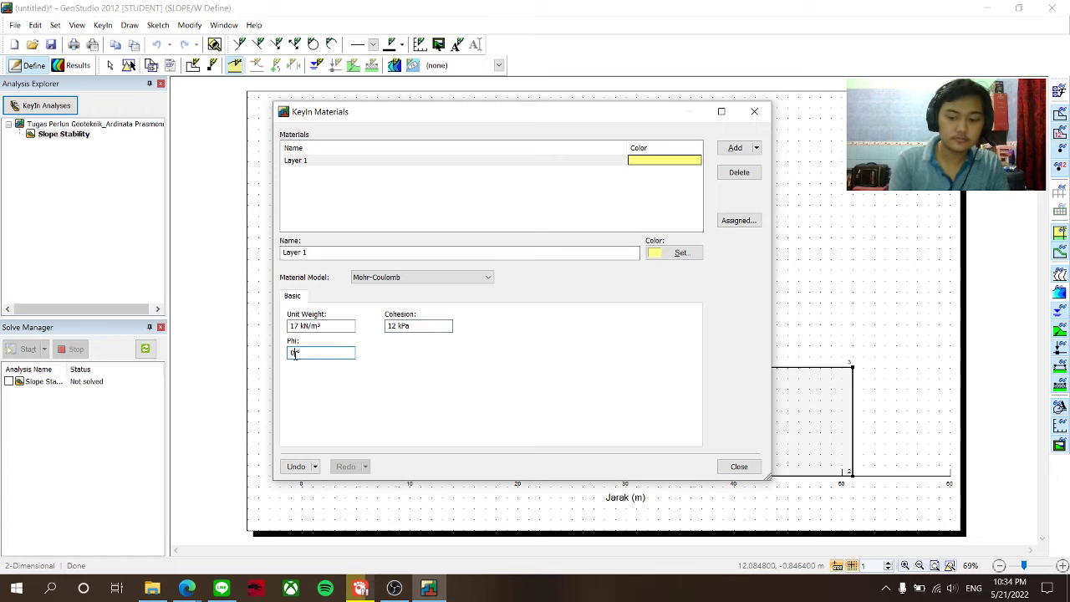
{"action": "type", "text": "23"}
{"action": "left_click", "coordinate": [186, 588]}
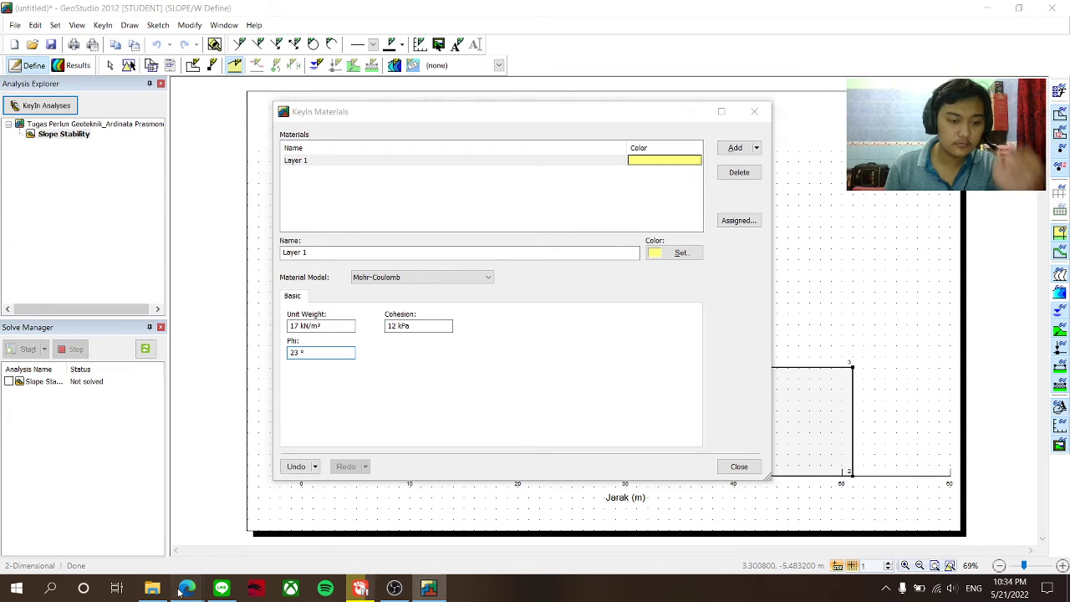
{"action": "left_click", "coordinate": [177, 537]}
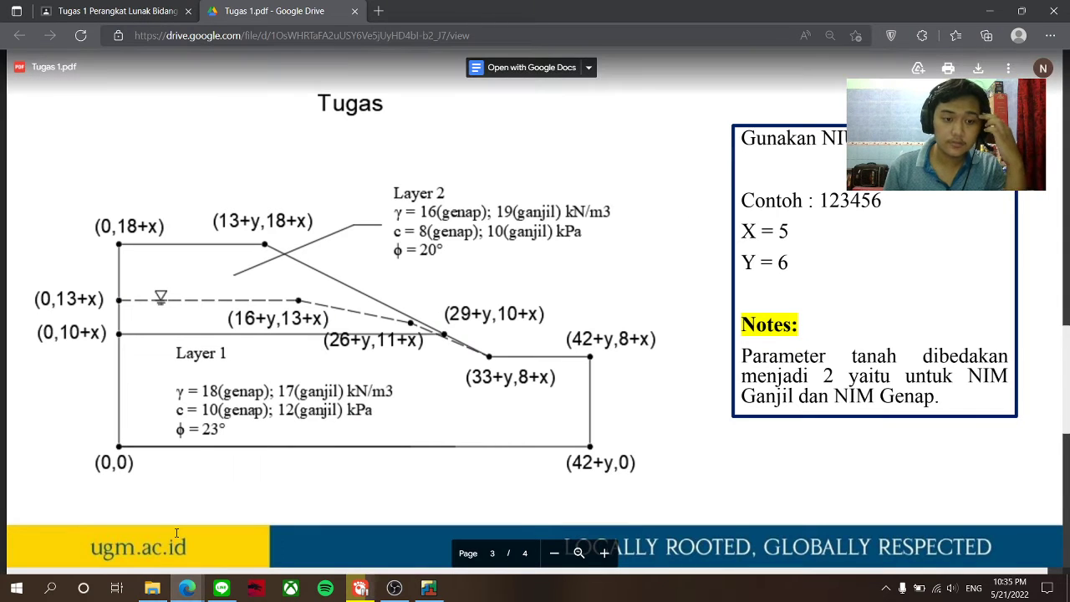
{"action": "left_click", "coordinate": [428, 587]}
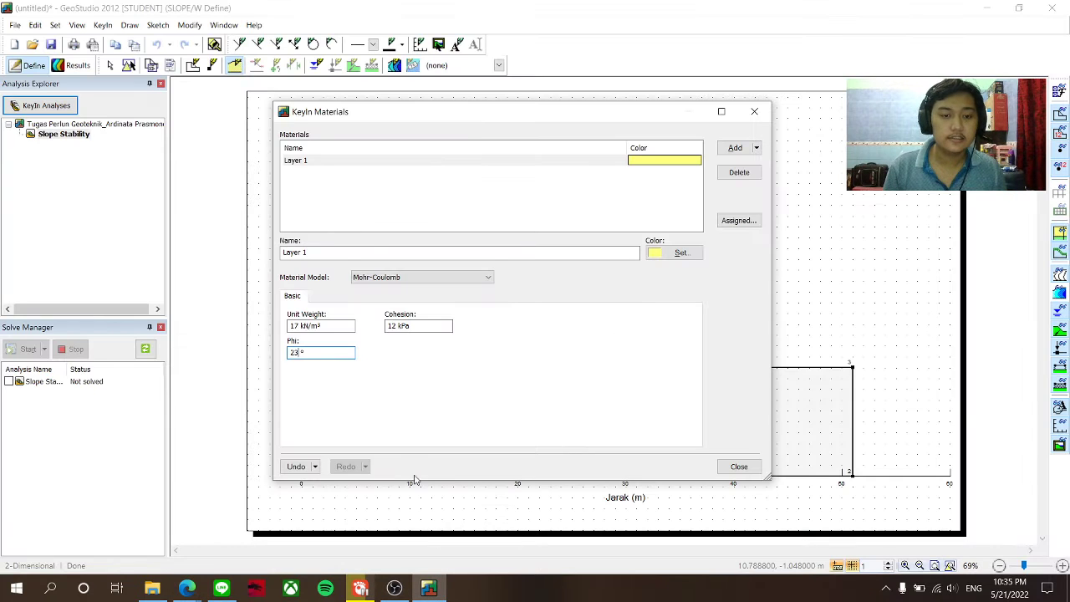
- Add a second Mohr-Coulomb material, checking the assignment PDF for its parameters
{"action": "left_click", "coordinate": [732, 148]}
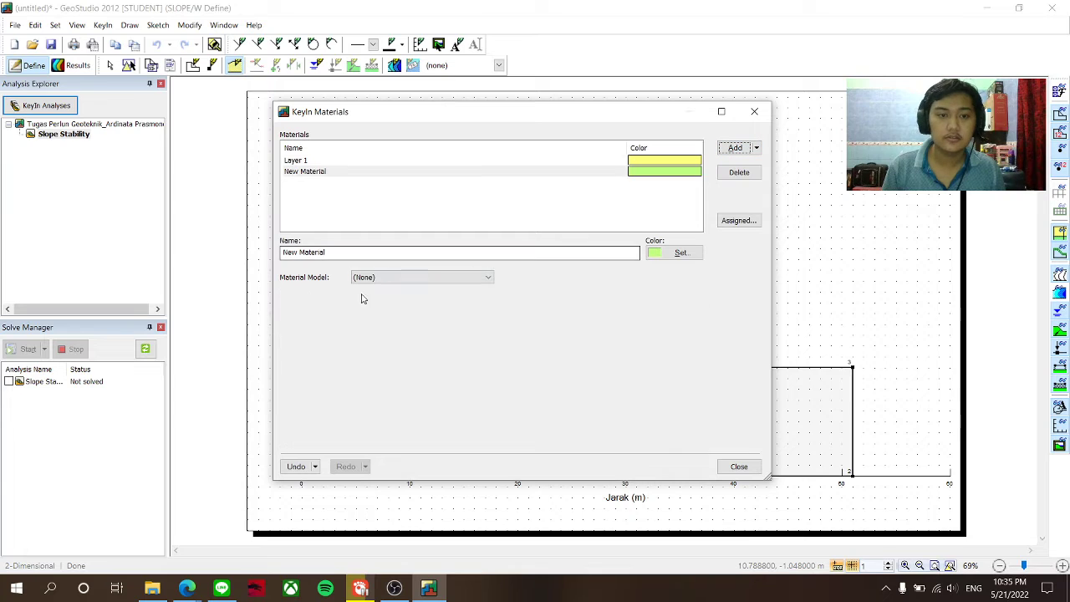
{"action": "left_click", "coordinate": [387, 277]}
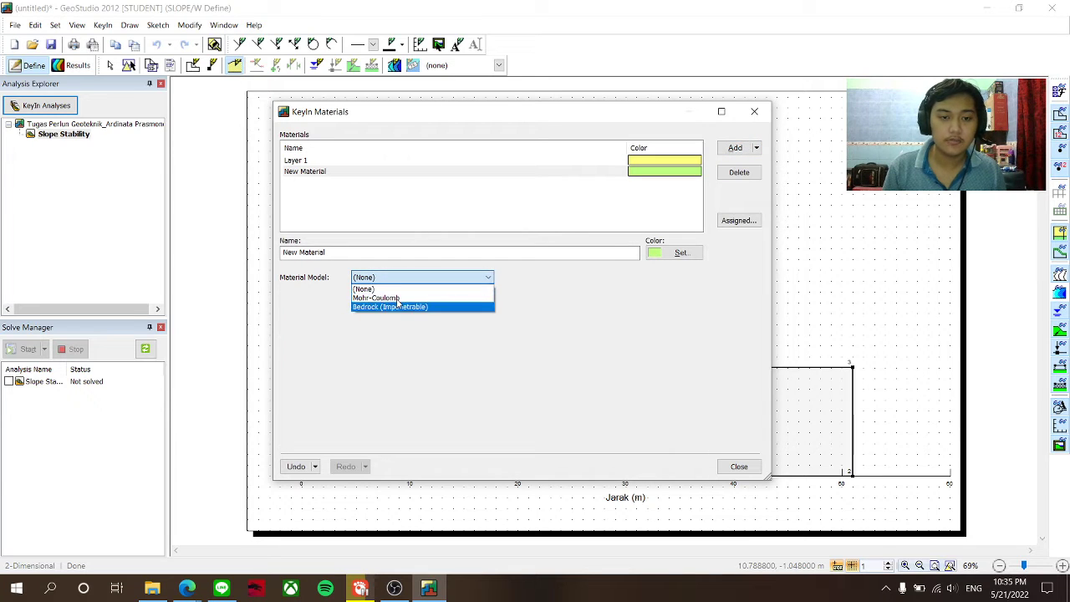
{"action": "left_click", "coordinate": [406, 298]}
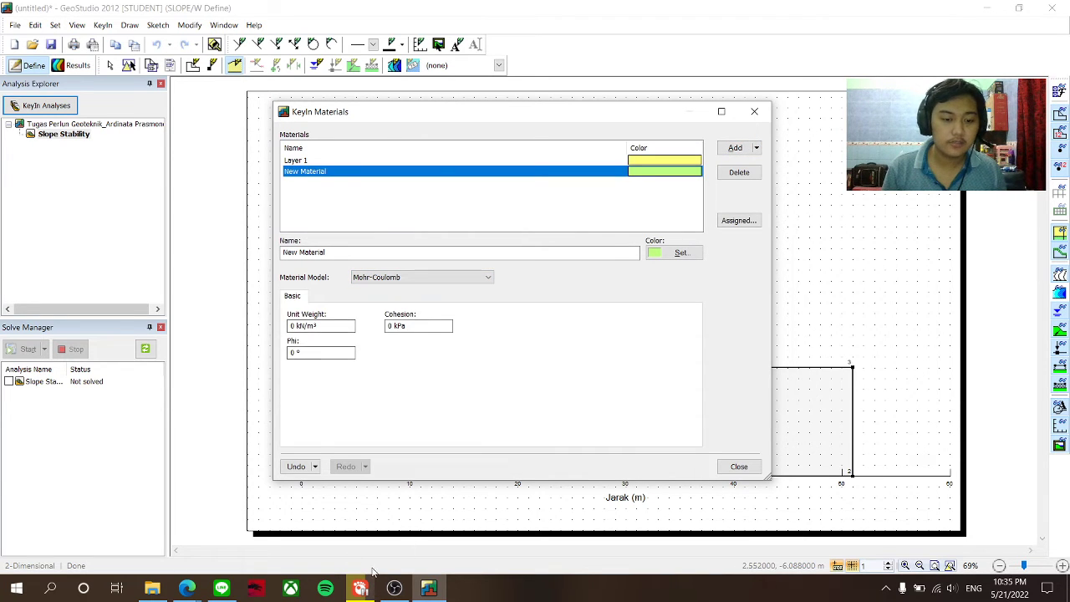
{"action": "left_click", "coordinate": [186, 588]}
{"action": "left_click", "coordinate": [149, 535]}
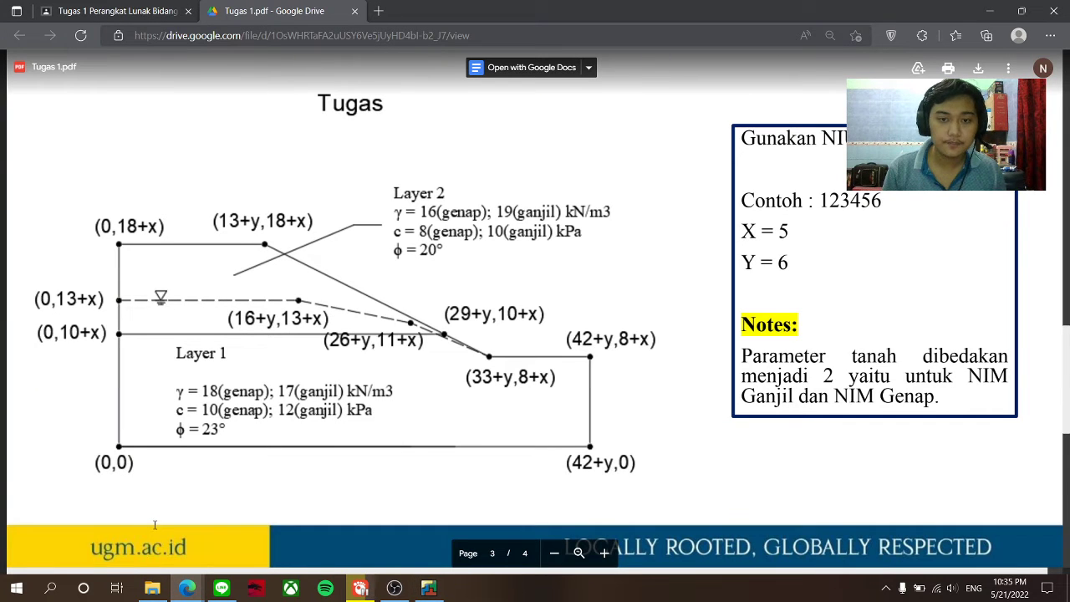
{"action": "left_click", "coordinate": [428, 588]}
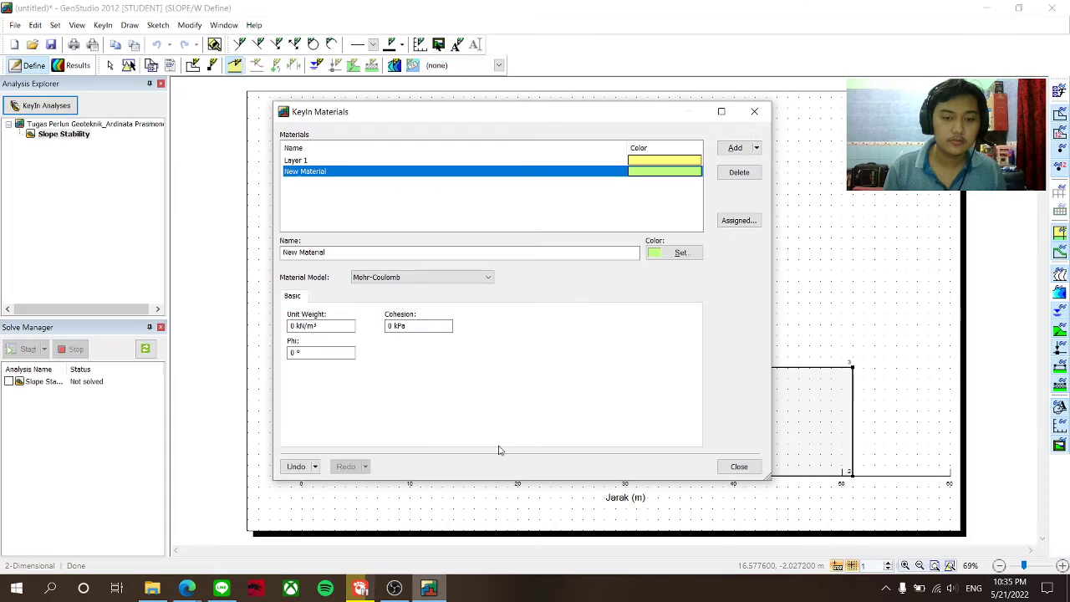
- Enter unit weight 19, cohesion 10 and phi 20, name it Layer 2, and close Materials
{"action": "left_click", "coordinate": [291, 326]}
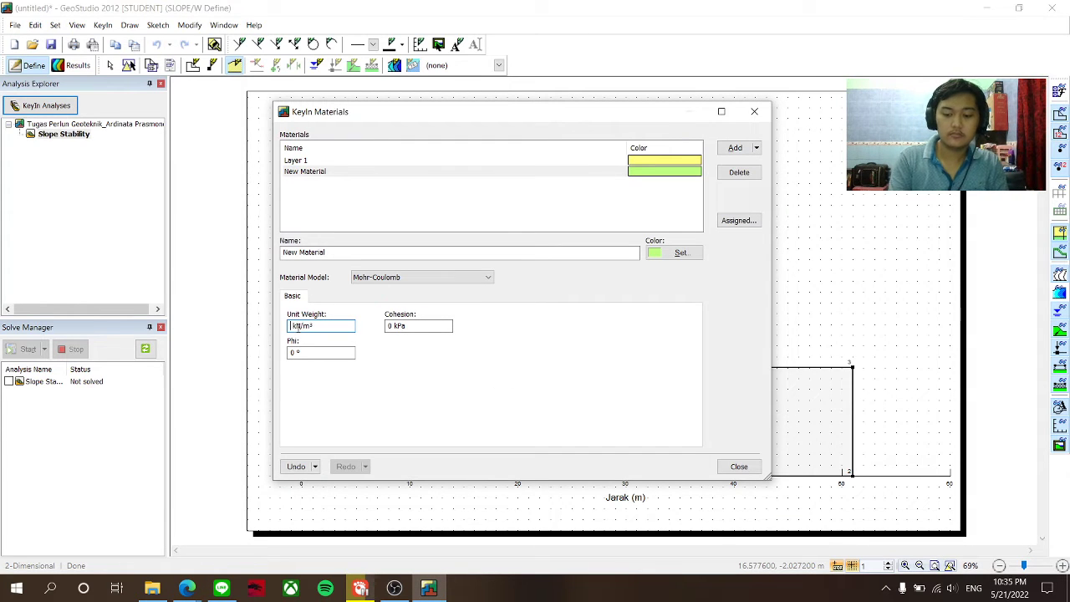
{"action": "type", "text": "19"}
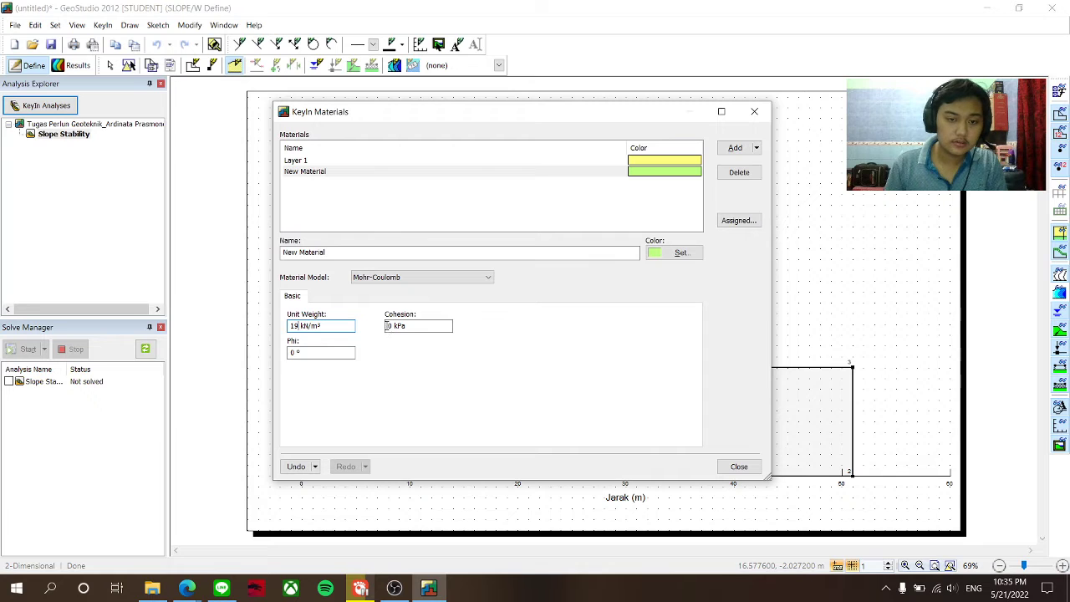
{"action": "left_click", "coordinate": [386, 326]}
{"action": "type", "text": "1"}
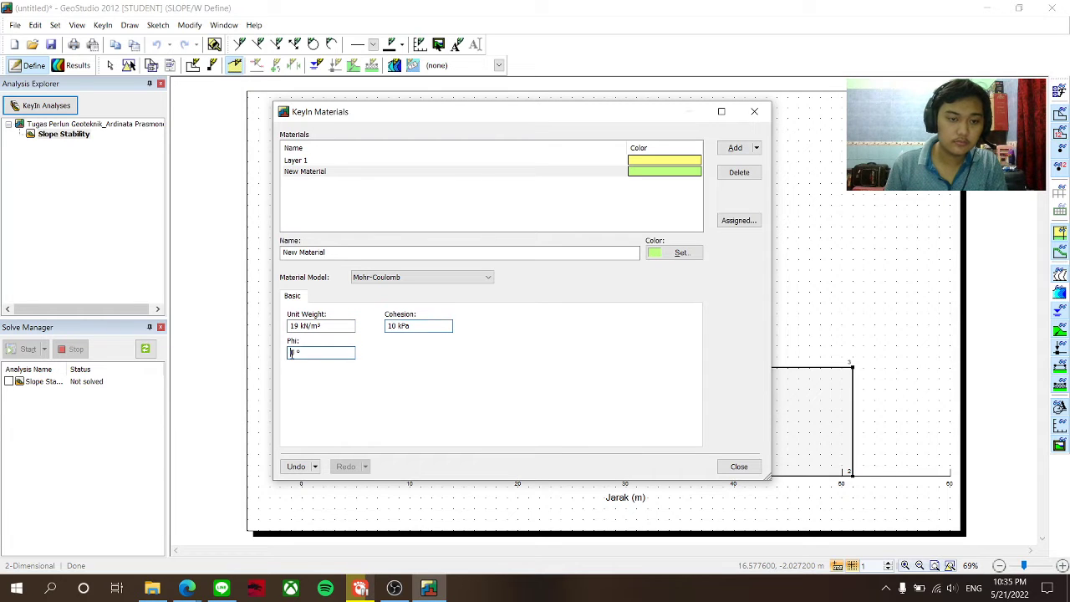
{"action": "mouse_move", "coordinate": [186, 587]}
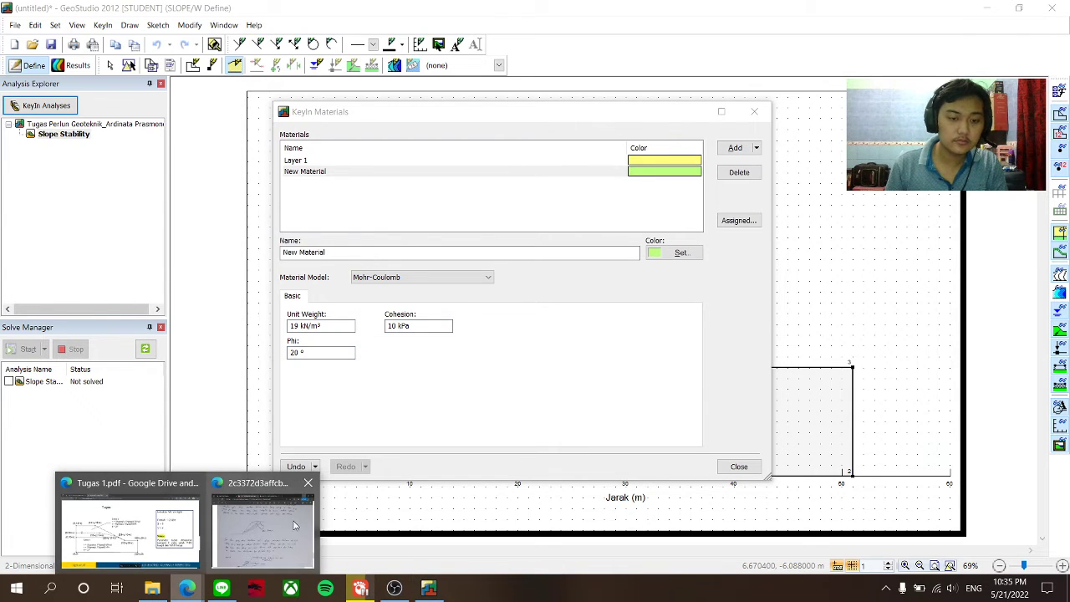
{"action": "mouse_move", "coordinate": [279, 524]}
{"action": "left_click", "coordinate": [129, 528]}
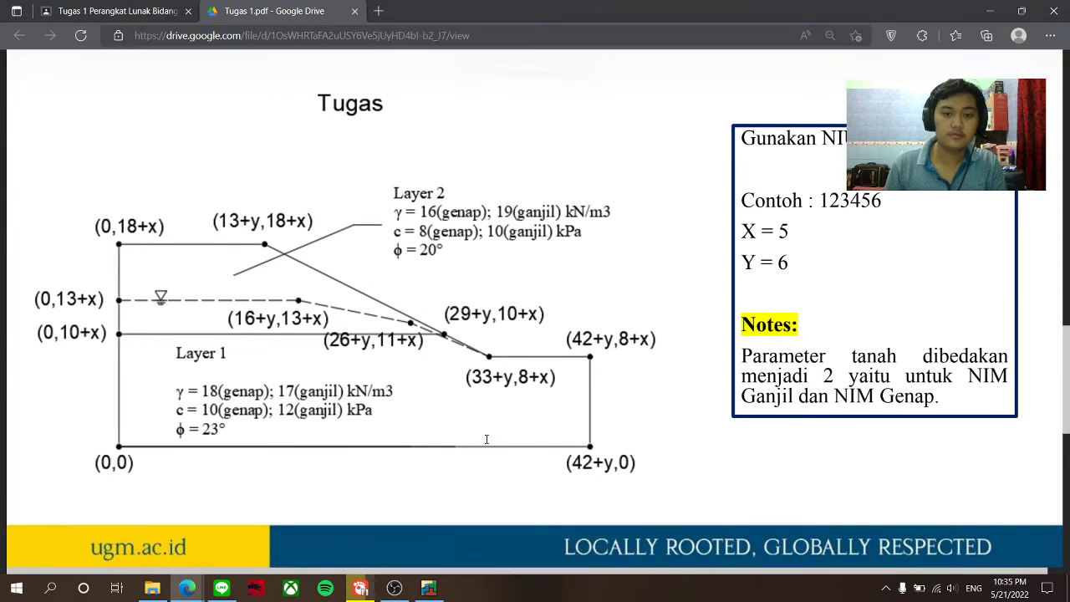
{"action": "left_click", "coordinate": [428, 588]}
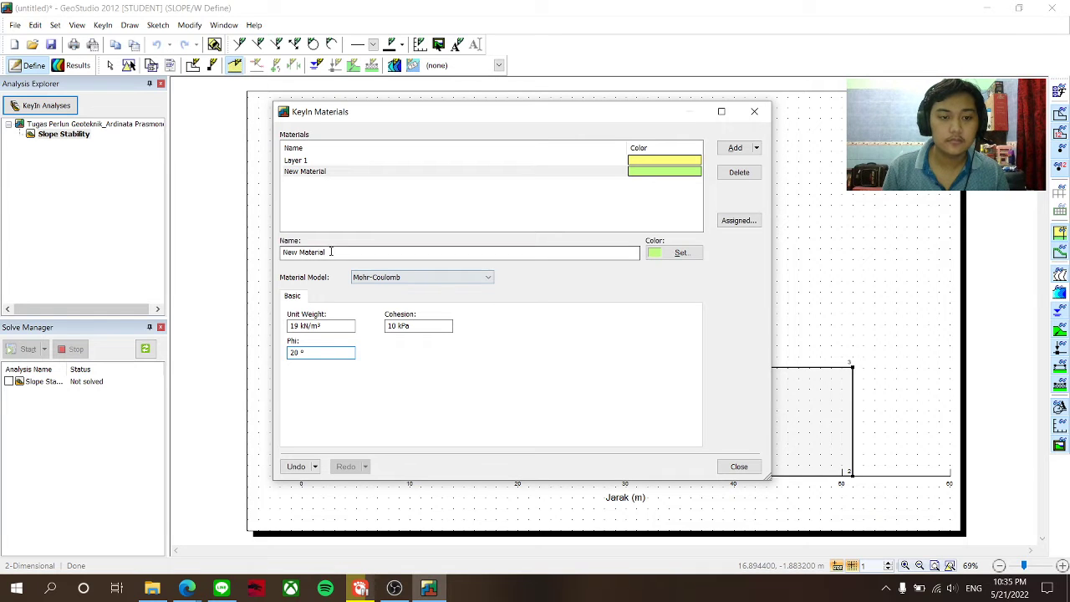
{"action": "left_click_drag", "start_coordinate": [331, 252], "coordinate": [286, 255]}
{"action": "type", "text": "L"}
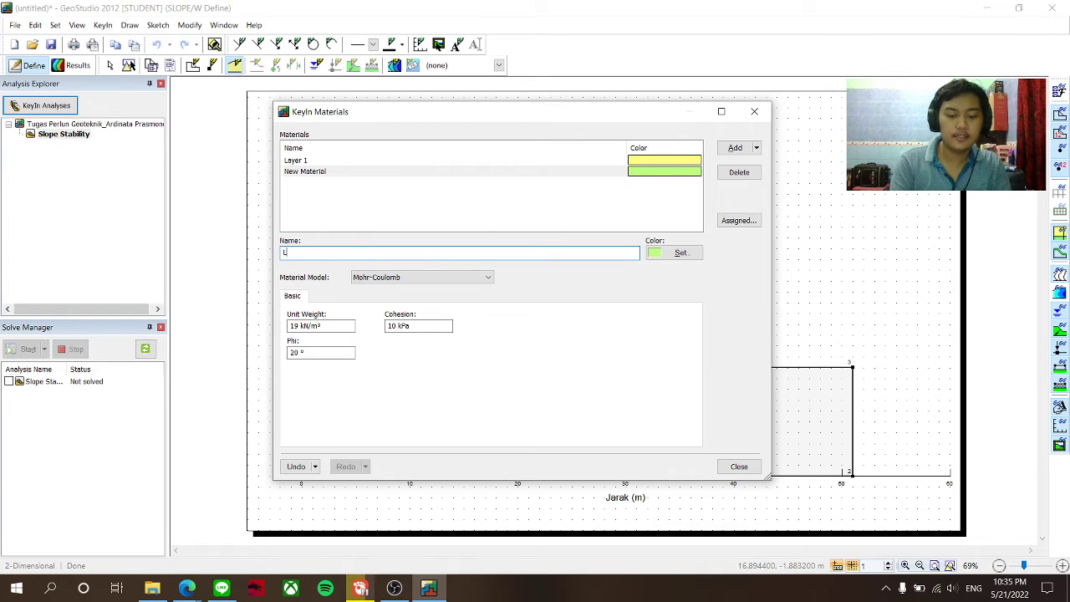
{"action": "type", "text": "ayer 1"}
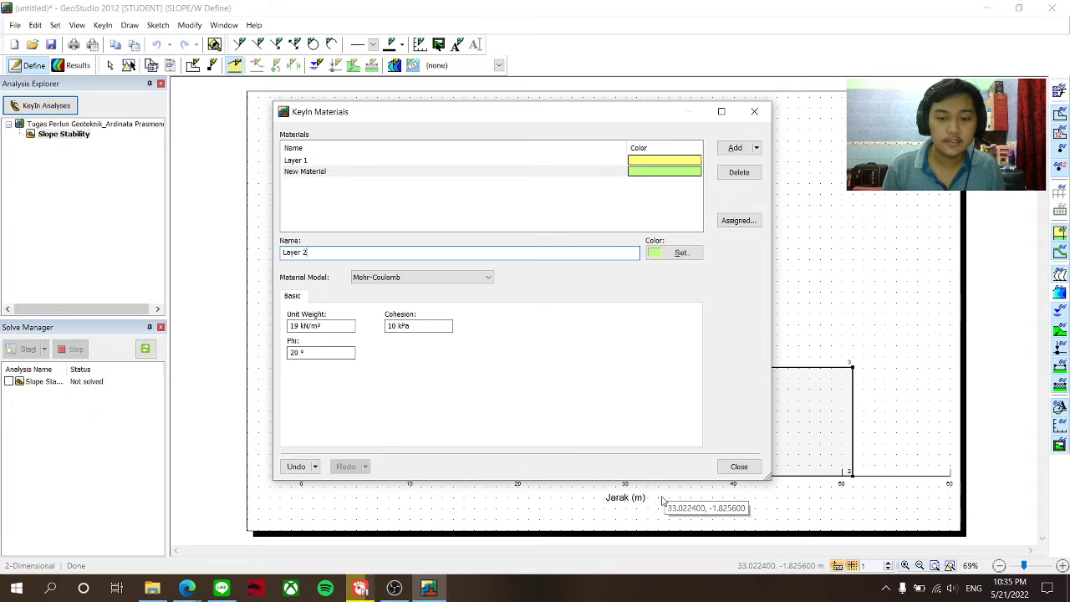
{"action": "left_click", "coordinate": [738, 467]}
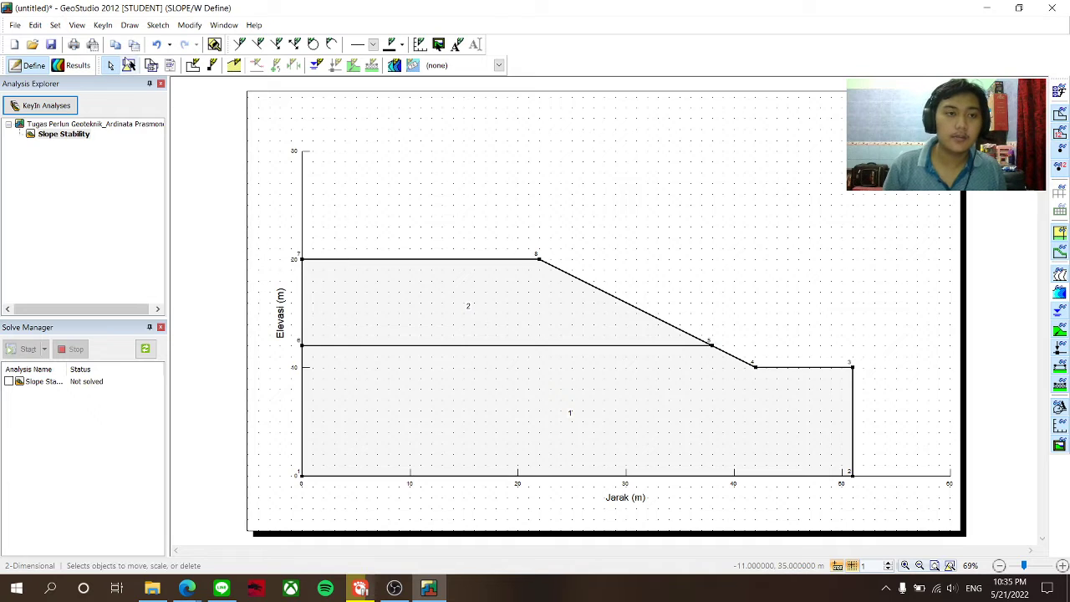
- Assign 1 - Layer 1 to lower region 1 and 2 - Layer 2 to upper sloping region 2
{"action": "left_click", "coordinate": [129, 25]}
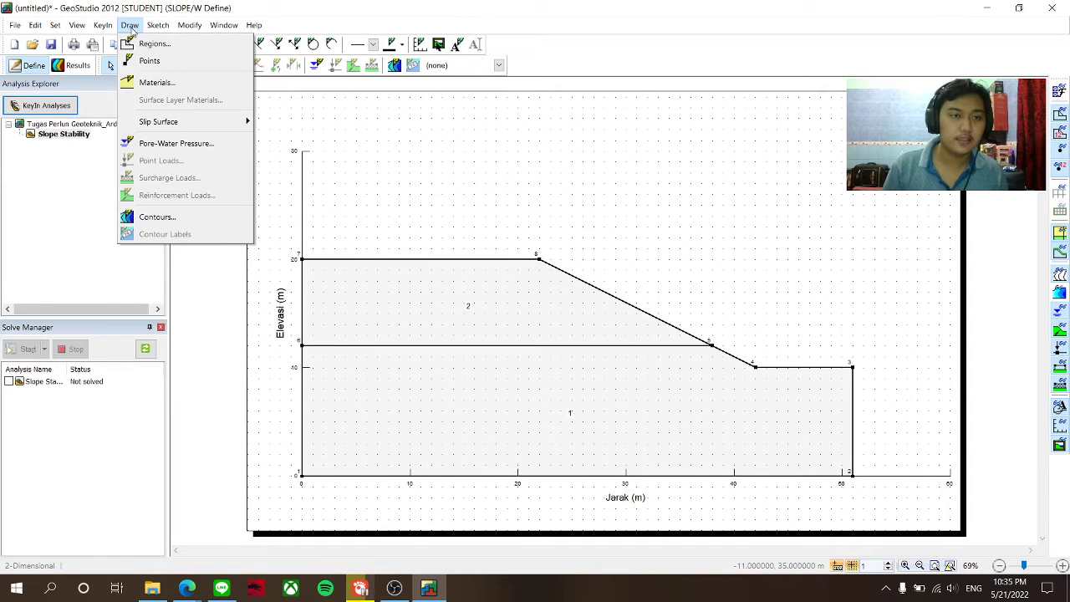
{"action": "left_click", "coordinate": [154, 83]}
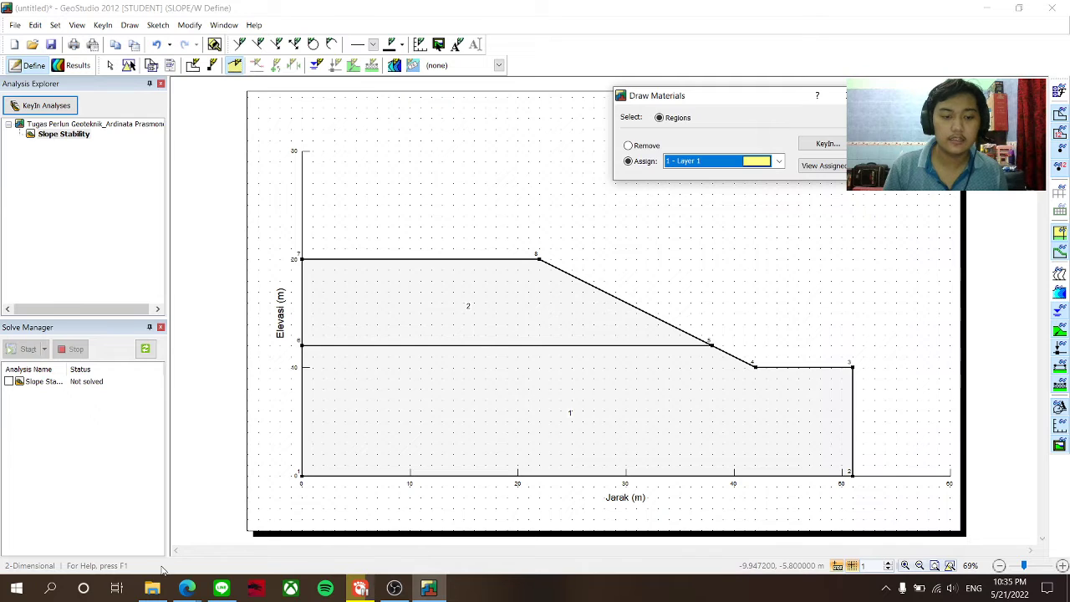
{"action": "mouse_move", "coordinate": [185, 588]}
{"action": "left_click", "coordinate": [157, 535]}
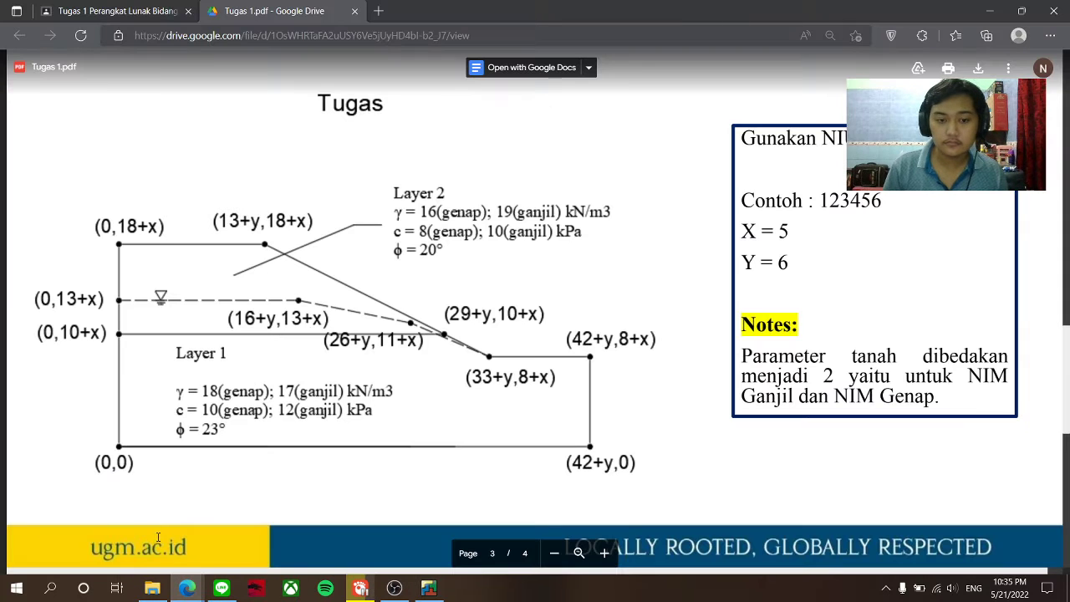
{"action": "left_click", "coordinate": [428, 588]}
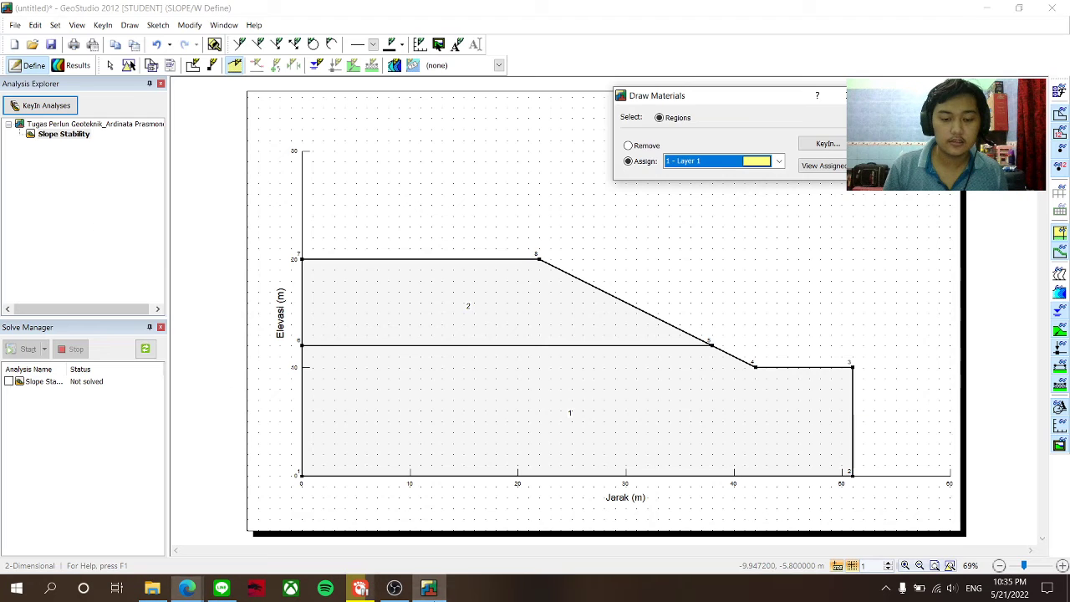
{"action": "left_click", "coordinate": [556, 405]}
{"action": "left_click", "coordinate": [717, 162]}
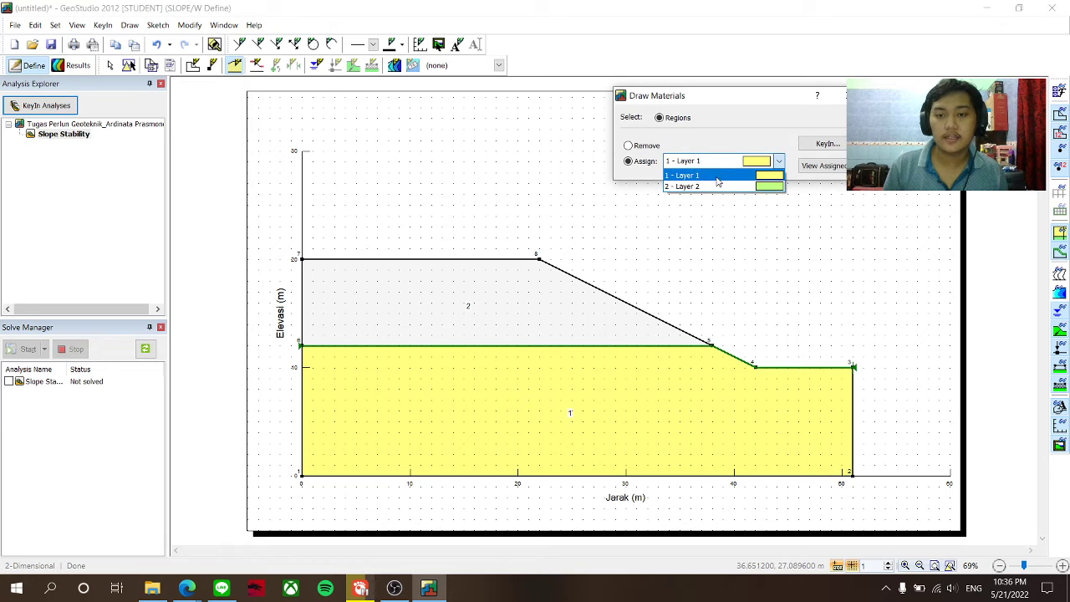
{"action": "left_click", "coordinate": [717, 185]}
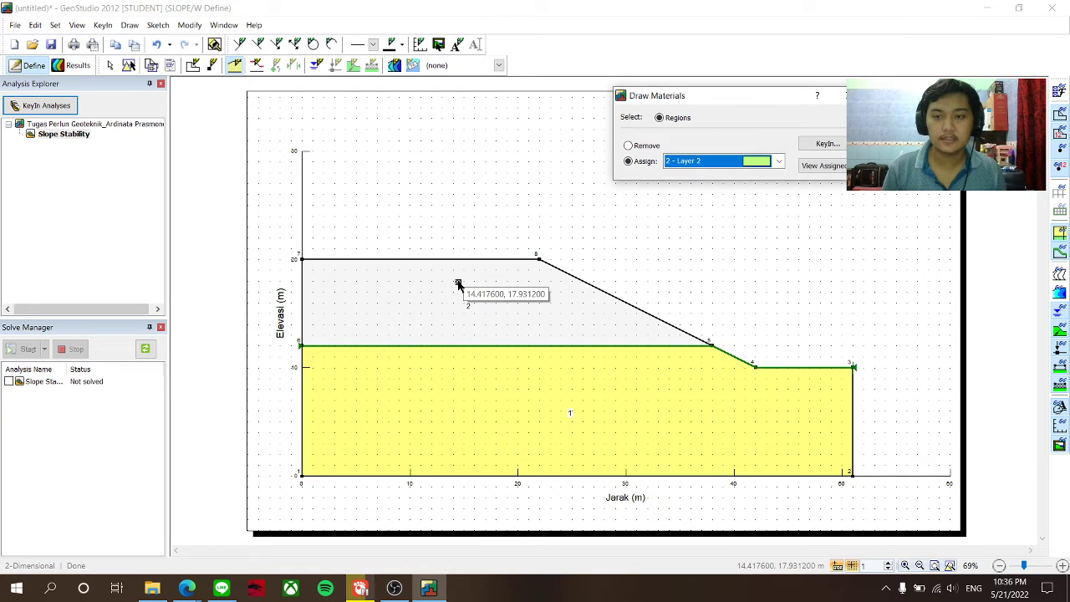
{"action": "left_click", "coordinate": [458, 284]}
{"action": "left_click", "coordinate": [840, 95]}
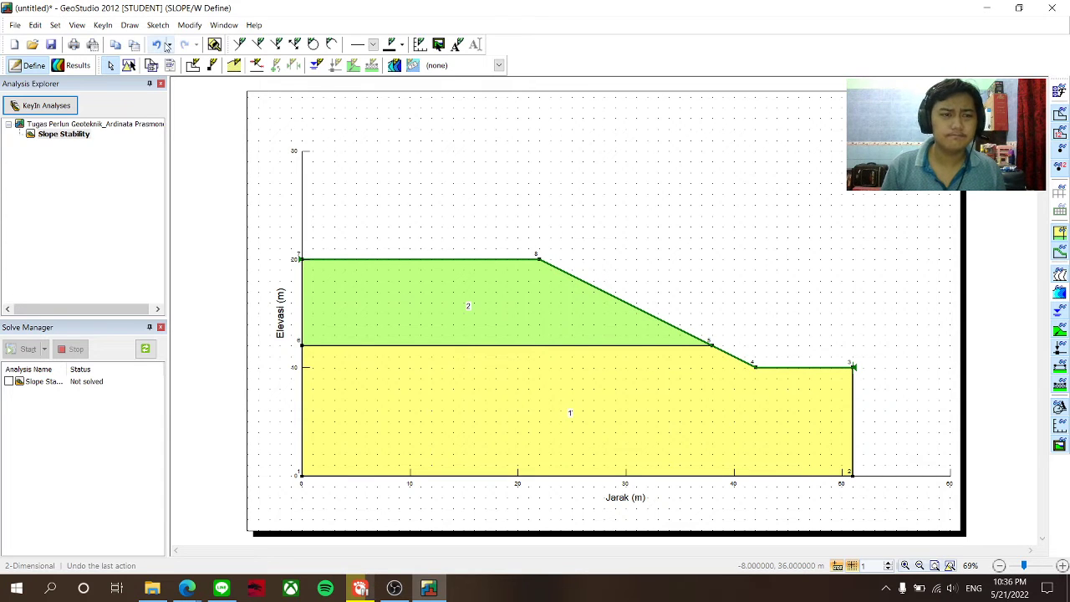
{"action": "left_click", "coordinate": [131, 25]}
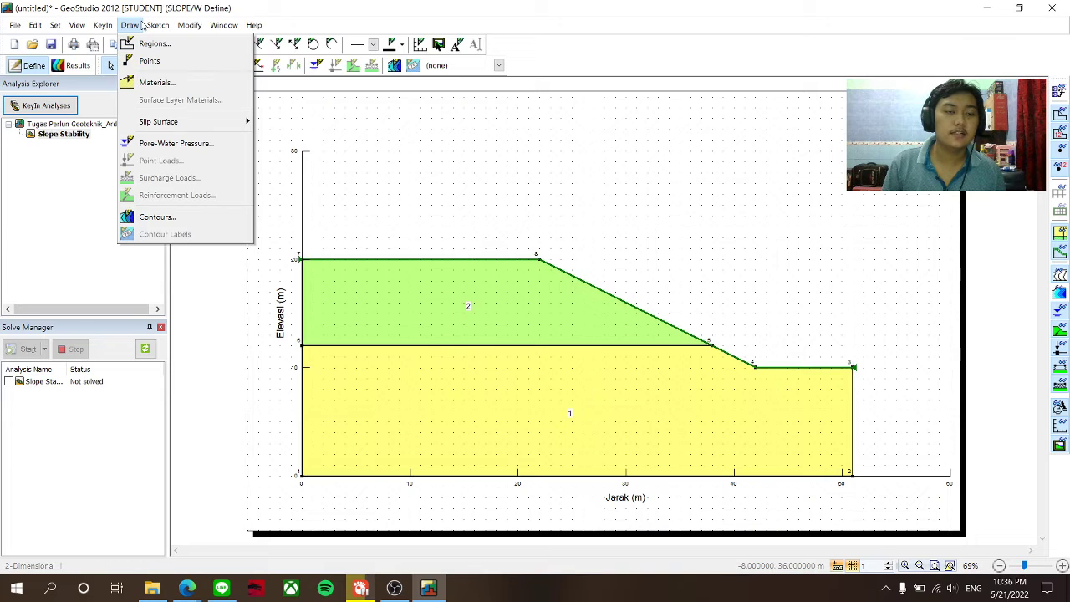
- Create a new piezometric line by coordinates, adding its first points (0, 15) and (17, 15)
{"action": "mouse_move", "coordinate": [105, 25]}
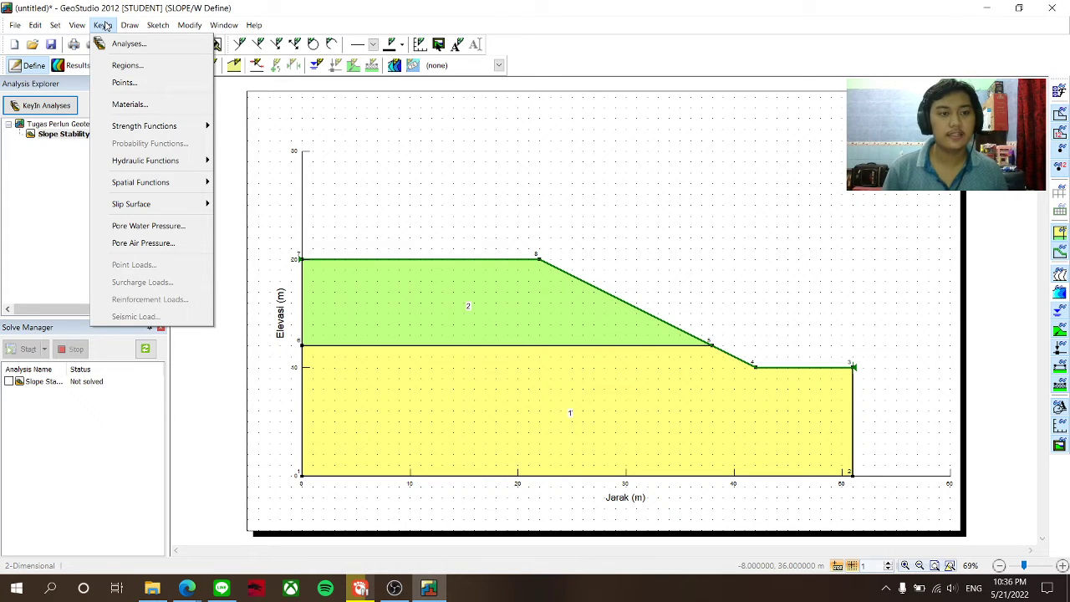
{"action": "left_click", "coordinate": [153, 228]}
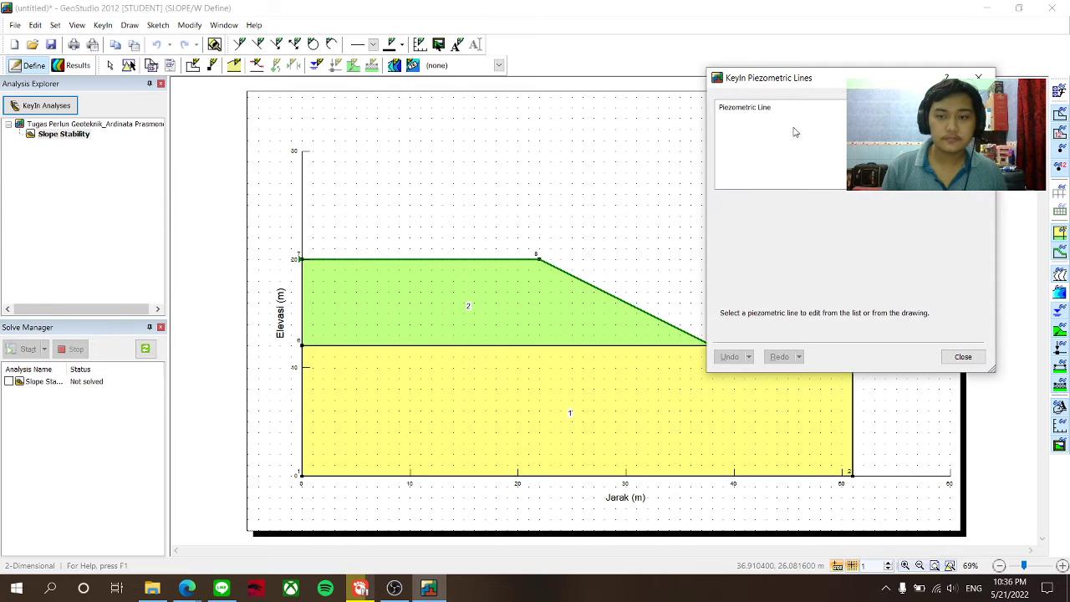
{"action": "left_click_drag", "start_coordinate": [801, 84], "coordinate": [720, 86]}
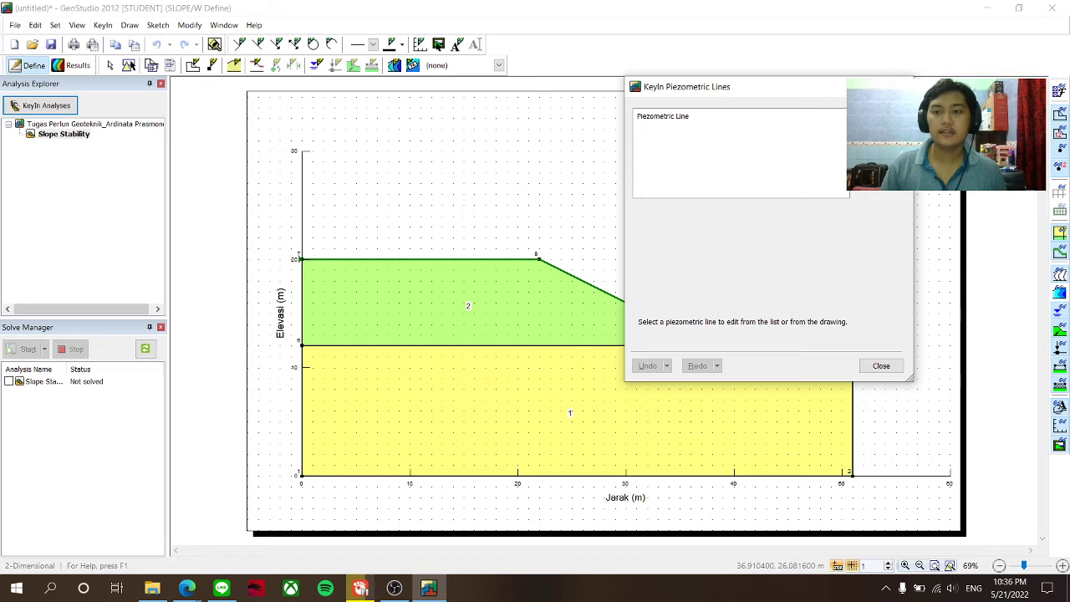
{"action": "left_click", "coordinate": [879, 126]}
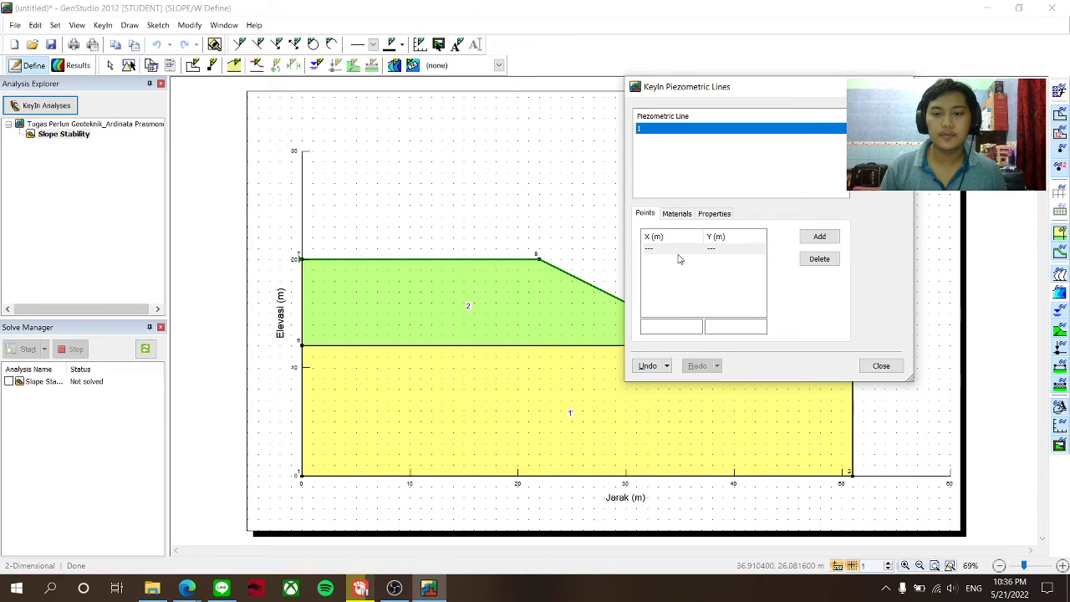
{"action": "left_click", "coordinate": [669, 326]}
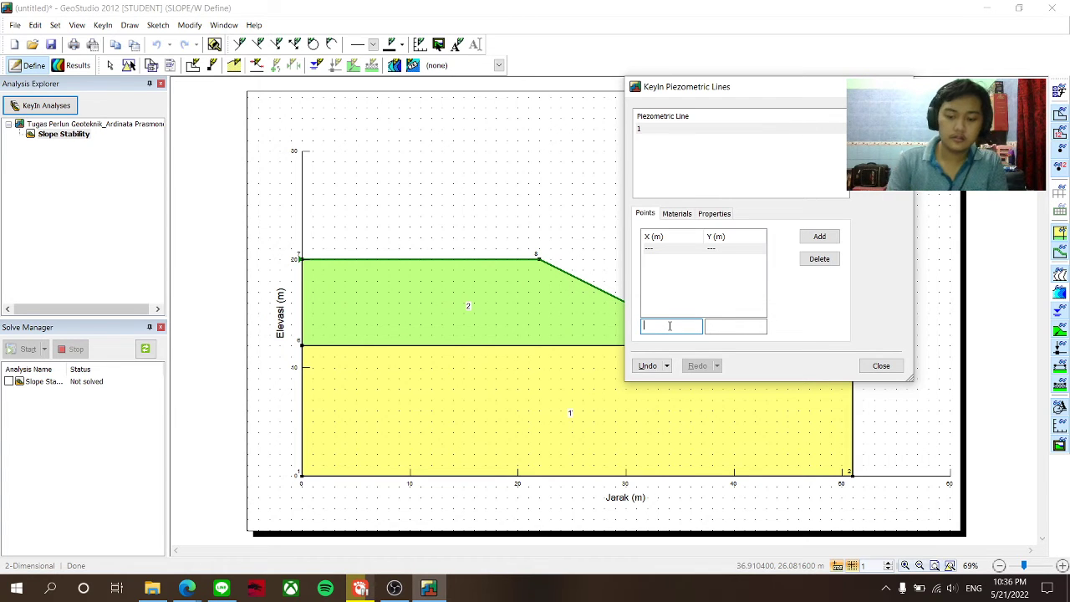
{"action": "left_click", "coordinate": [735, 326]}
{"action": "type", "text": "15"}
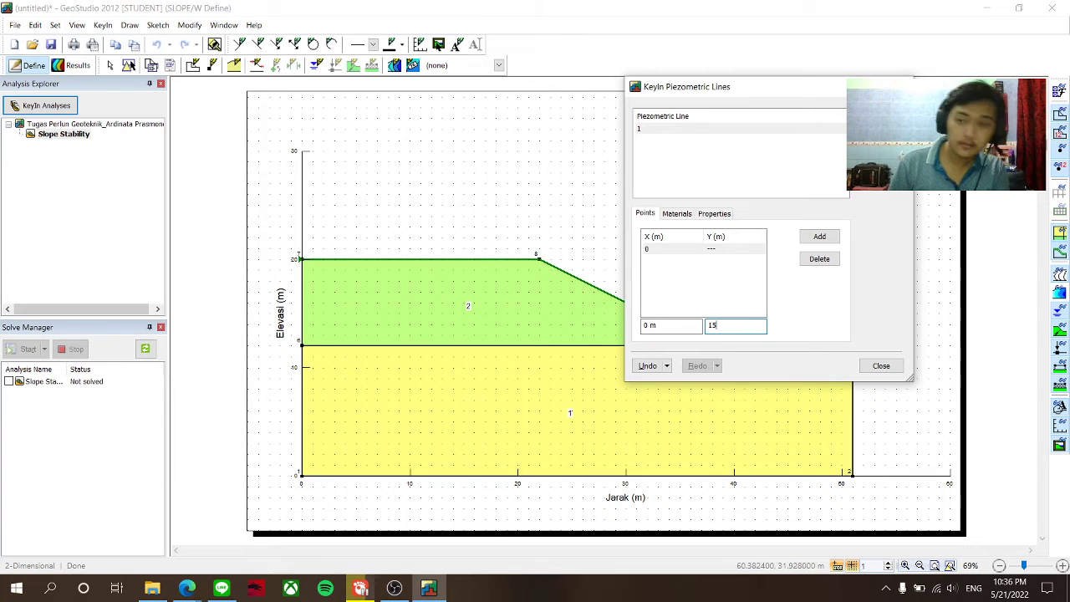
{"action": "left_click", "coordinate": [823, 236]}
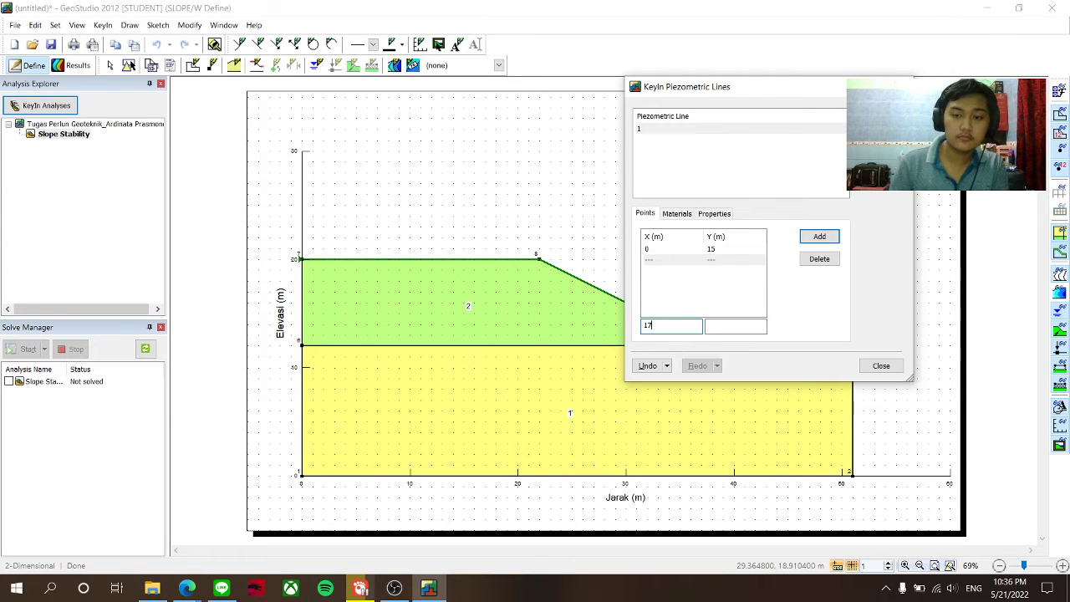
{"action": "key", "text": "Tab"}
{"action": "type", "text": "15"}
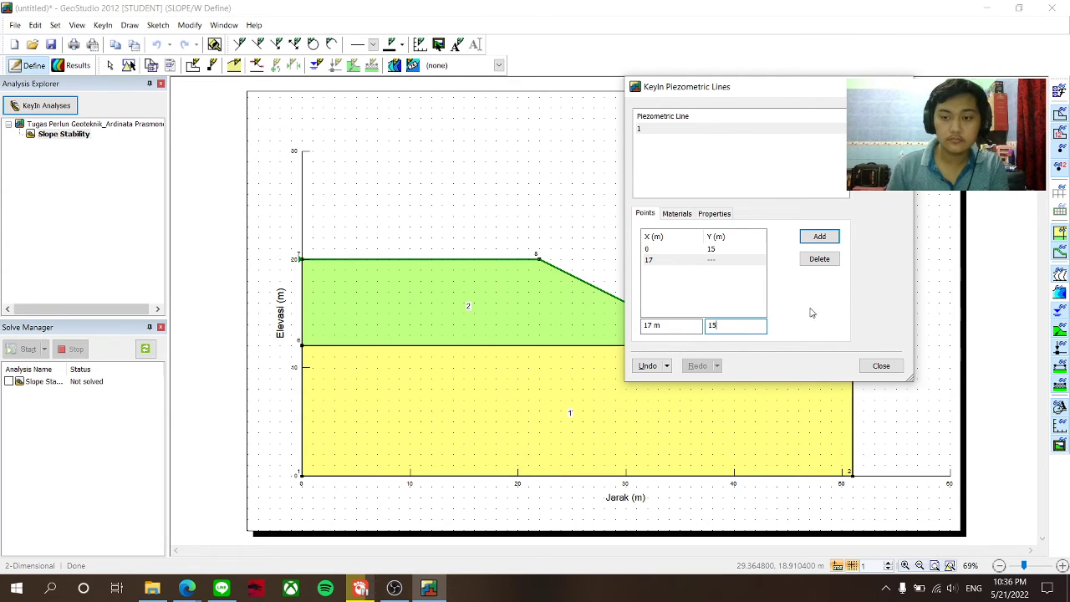
{"action": "left_click", "coordinate": [826, 238]}
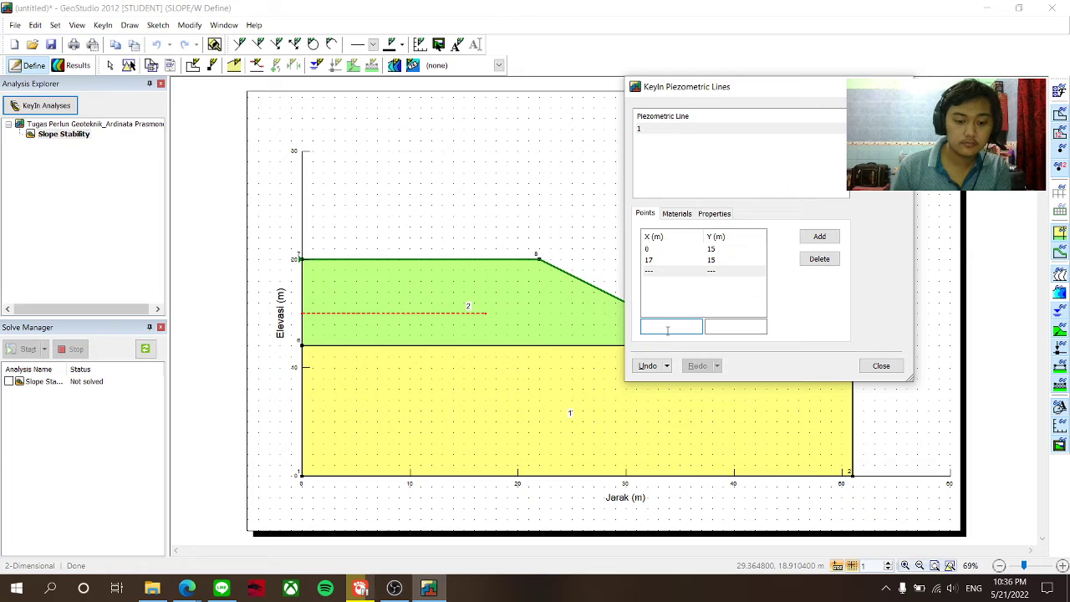
- Add points (35, 13) and (38, 12) to the piezometric line and close the editor
{"action": "type", "text": "35"}
{"action": "key", "text": "Tab"}
{"action": "type", "text": "13"}
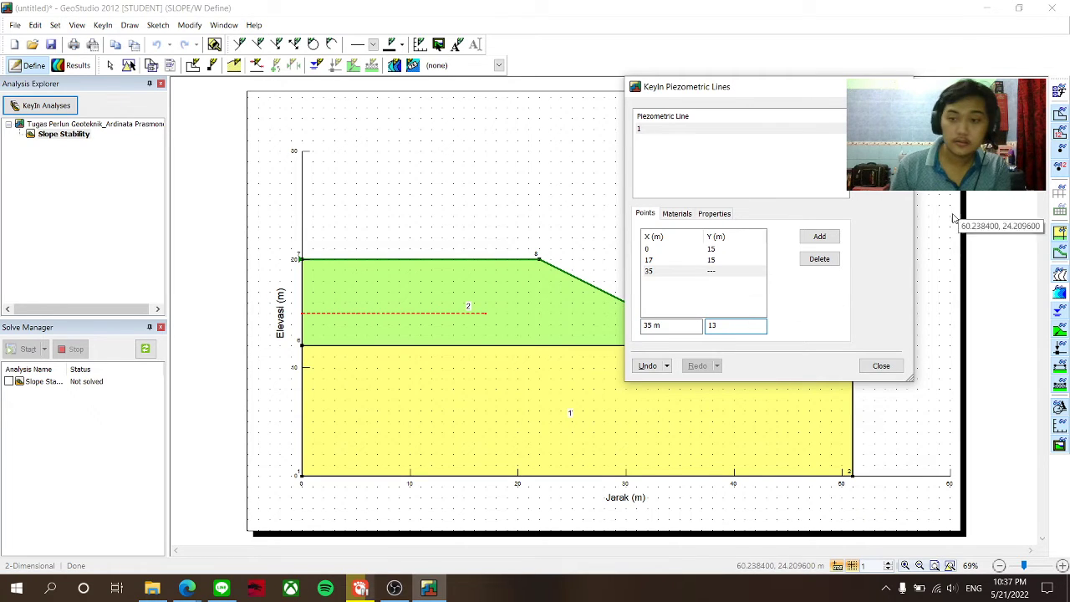
{"action": "left_click", "coordinate": [837, 237]}
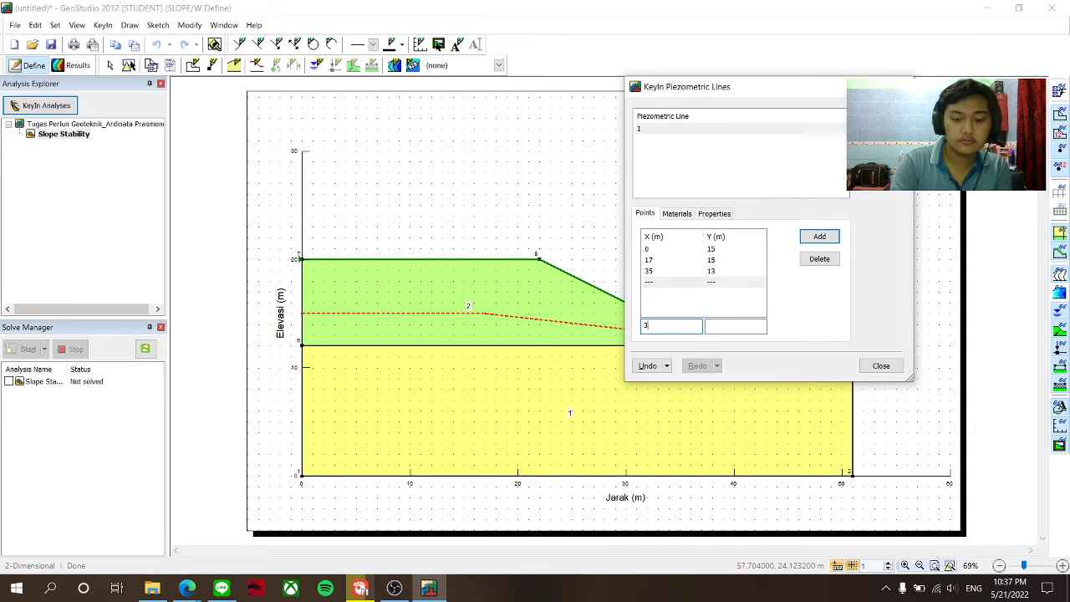
{"action": "type", "text": "38"}
{"action": "left_click", "coordinate": [715, 328]}
{"action": "type", "text": "12"}
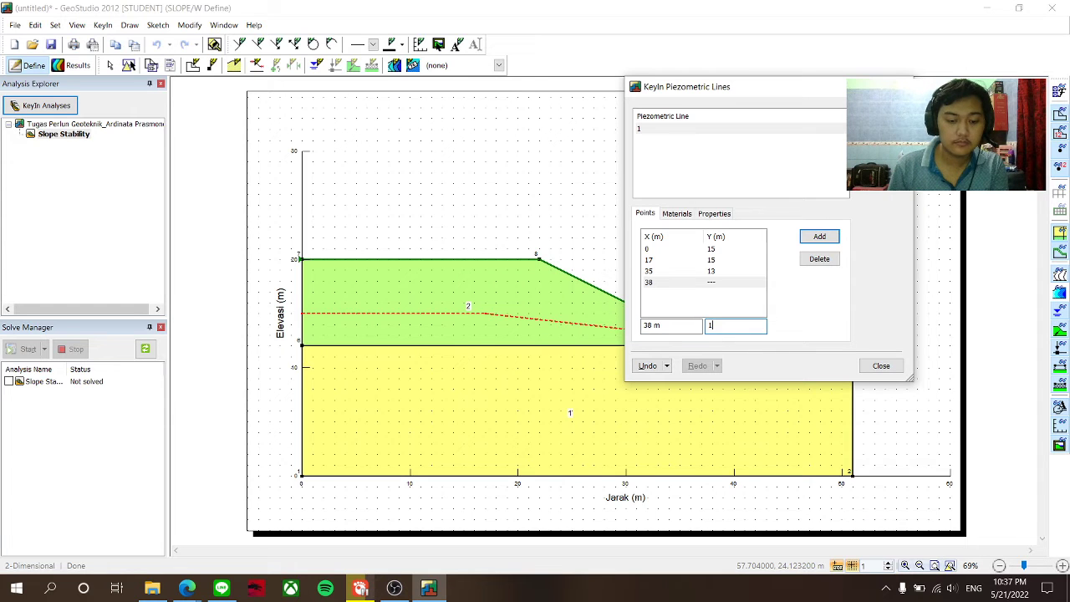
{"action": "left_click", "coordinate": [818, 237]}
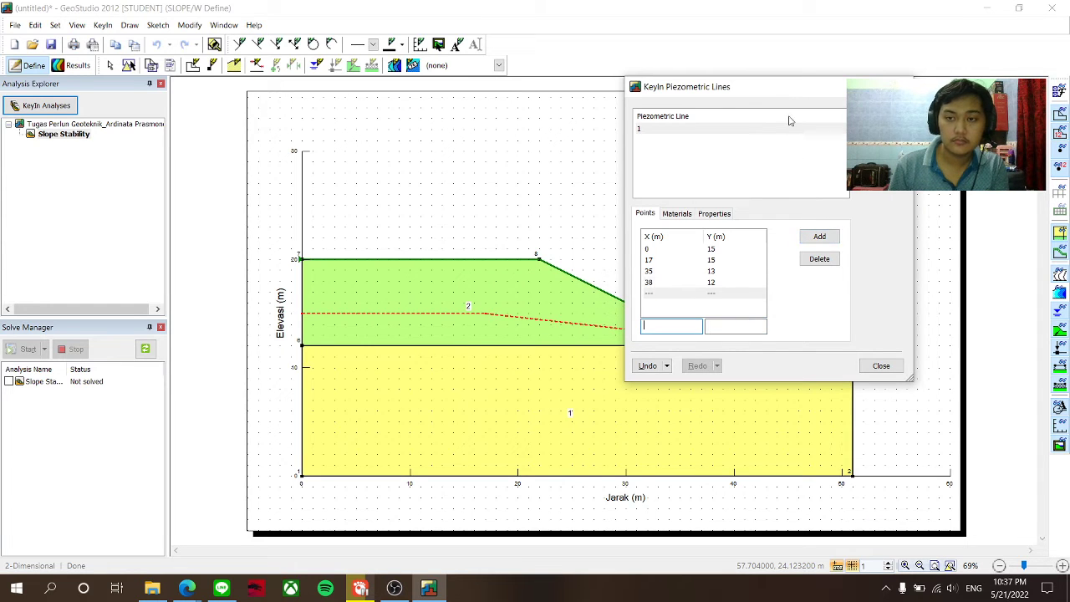
{"action": "left_click_drag", "start_coordinate": [764, 86], "coordinate": [267, 100]}
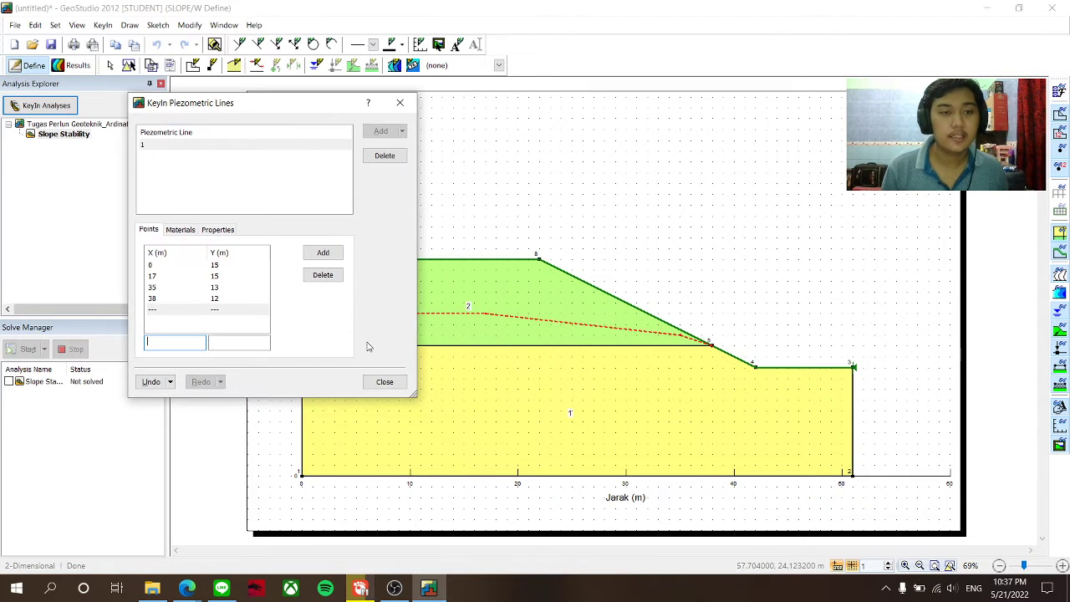
{"action": "left_click", "coordinate": [385, 381]}
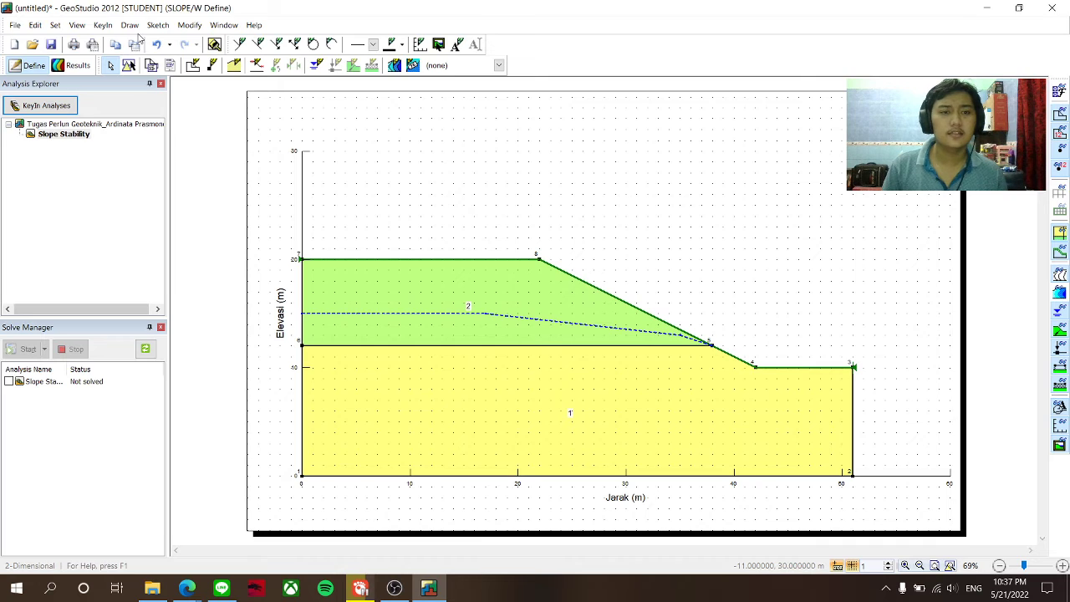
- Mark the slip-surface entry range along the crest and the exit range from lower slope to toe
{"action": "left_click", "coordinate": [134, 26]}
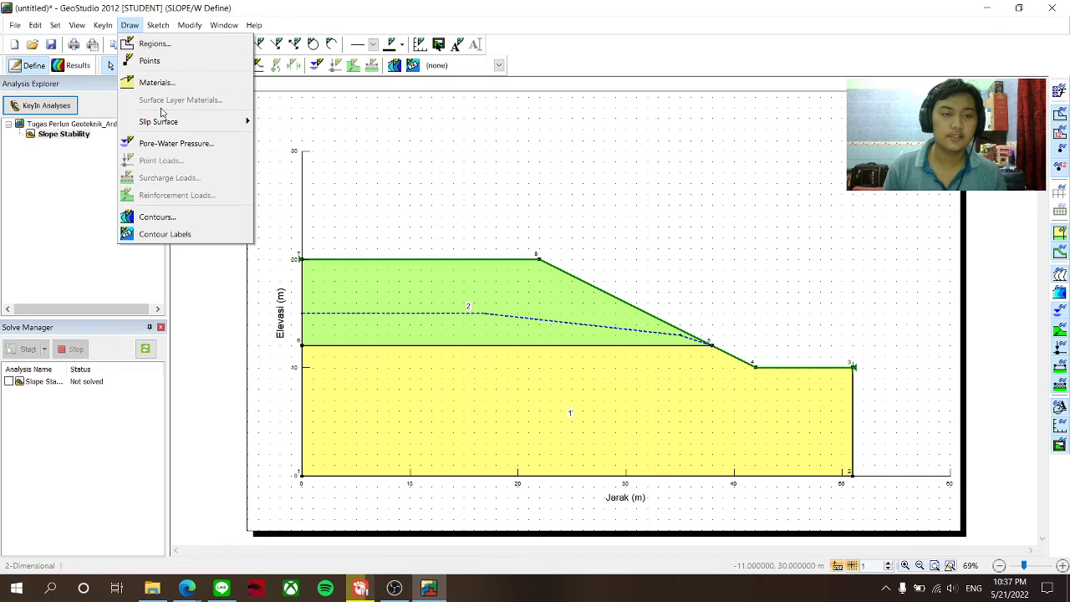
{"action": "mouse_move", "coordinate": [167, 122]}
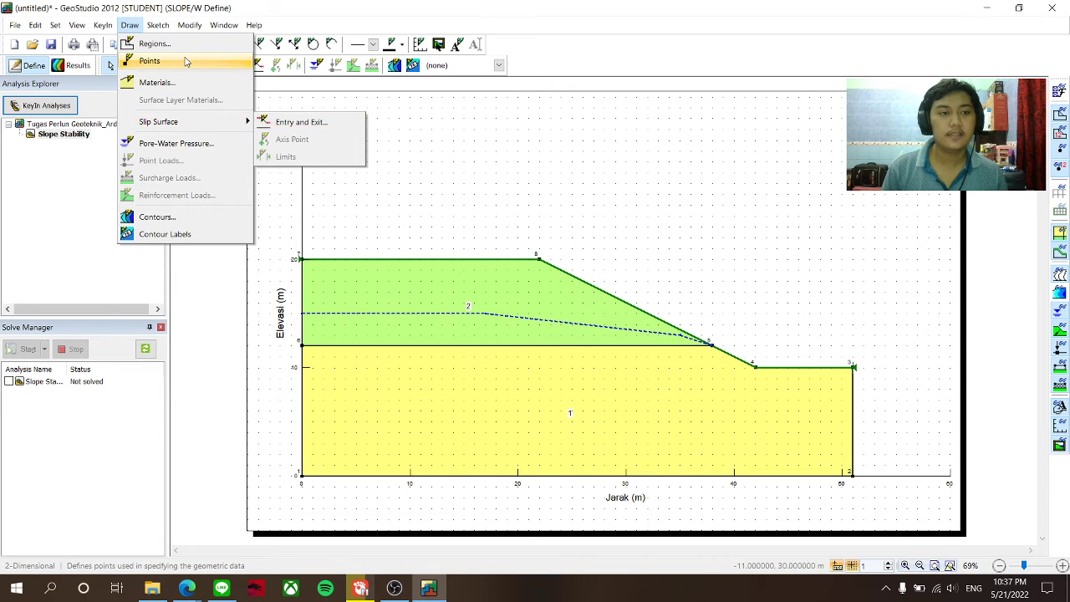
{"action": "mouse_move", "coordinate": [247, 123]}
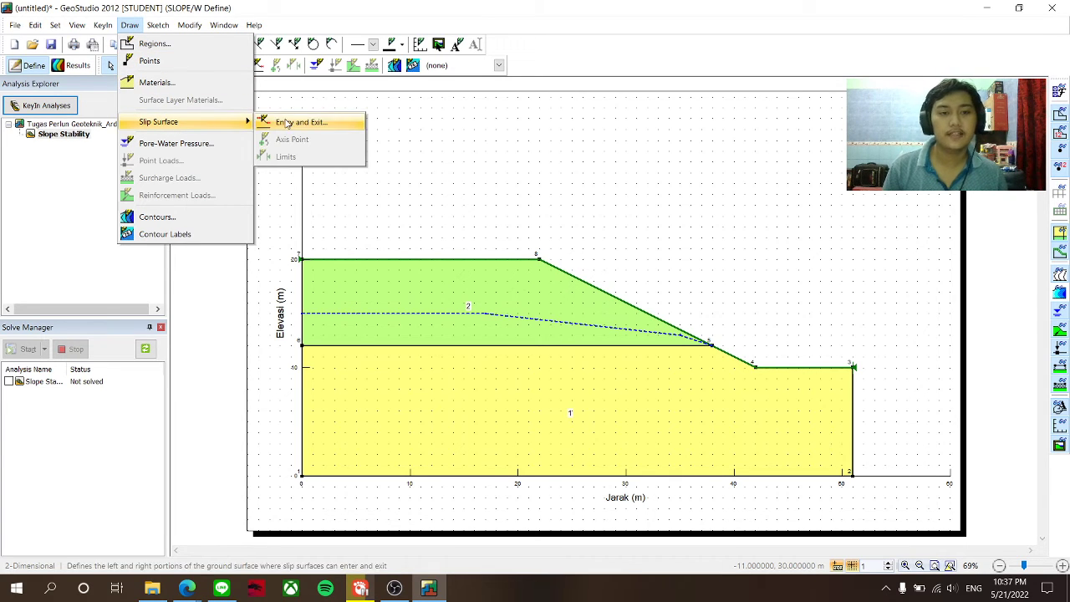
{"action": "left_click", "coordinate": [284, 123]}
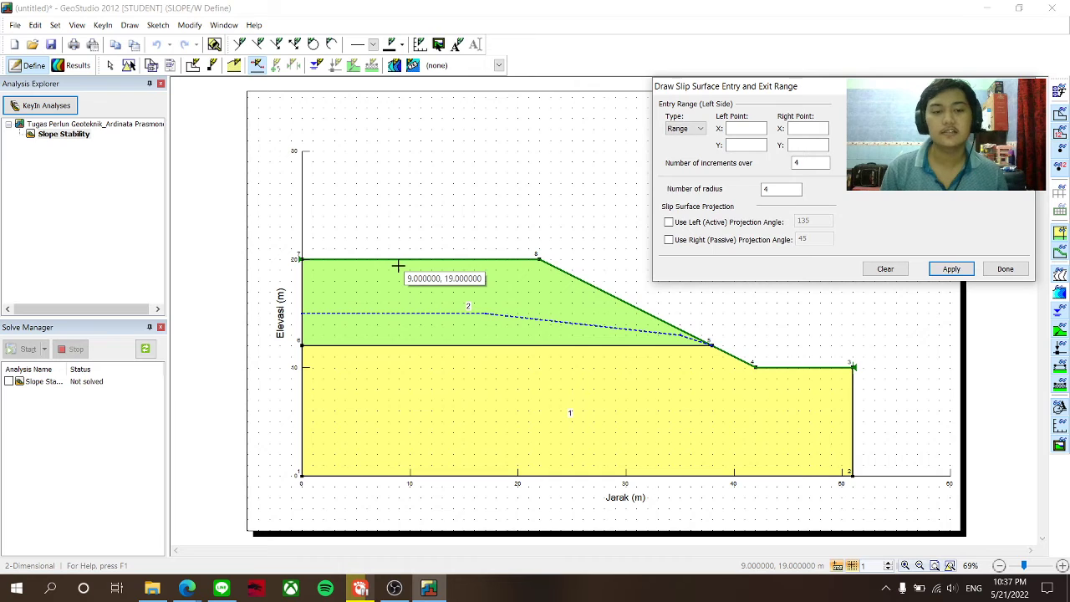
{"action": "left_click_drag", "start_coordinate": [398, 261], "coordinate": [561, 270]}
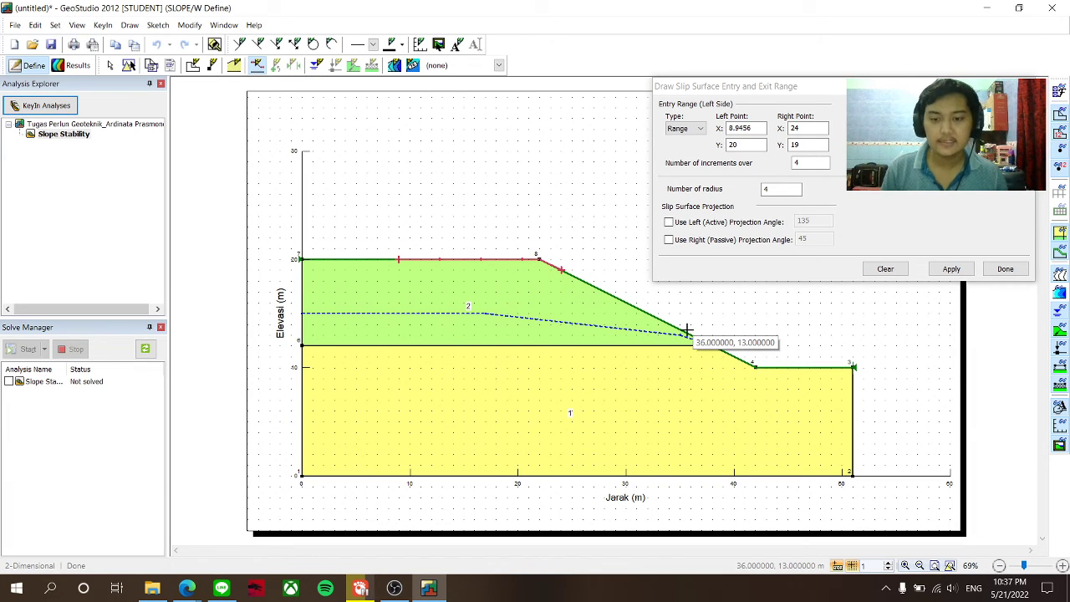
{"action": "mouse_move", "coordinate": [686, 332]}
{"action": "left_mouse_down"}
{"action": "mouse_move", "coordinate": [750, 365]}
{"action": "mouse_move", "coordinate": [833, 373]}
{"action": "left_mouse_up"}
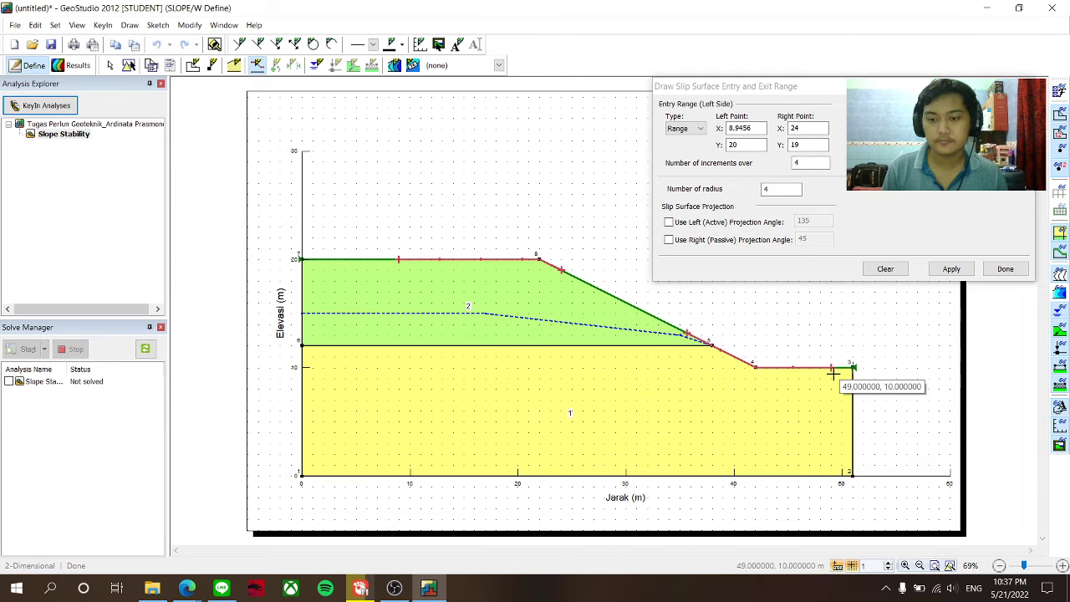
{"action": "left_click", "coordinate": [949, 271]}
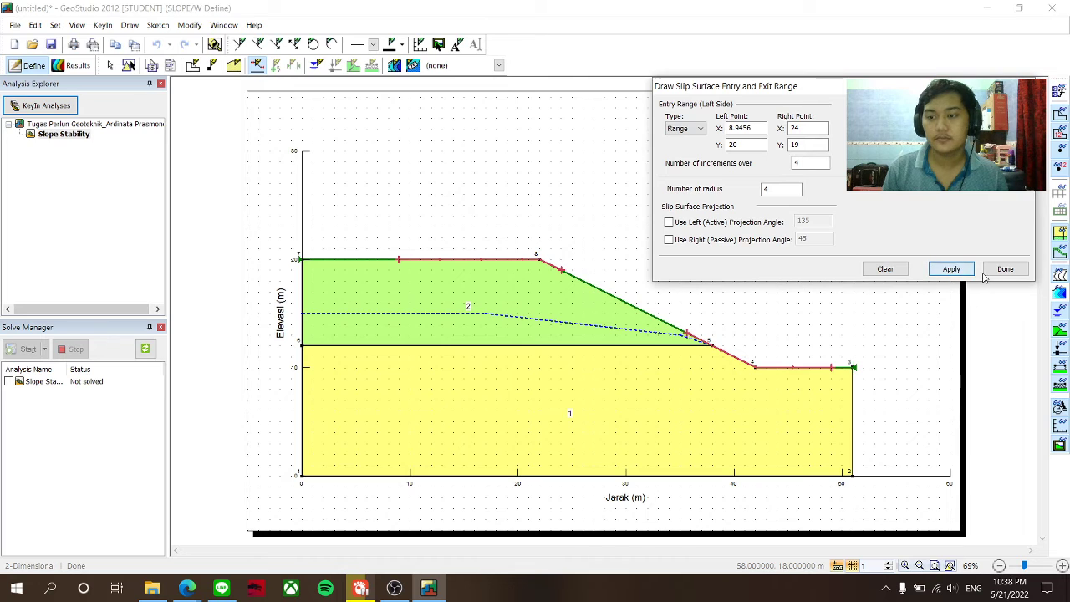
{"action": "left_click", "coordinate": [1004, 269]}
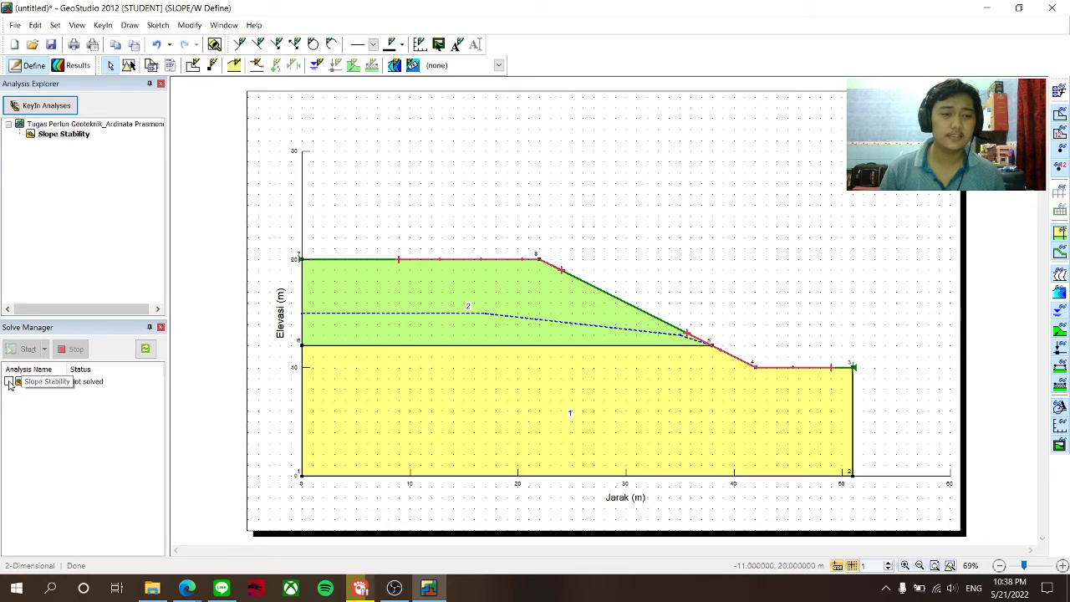
- Solve the Slope Stability analysis, replacing the existing project file in Downloads when saving
{"action": "left_click", "coordinate": [9, 382]}
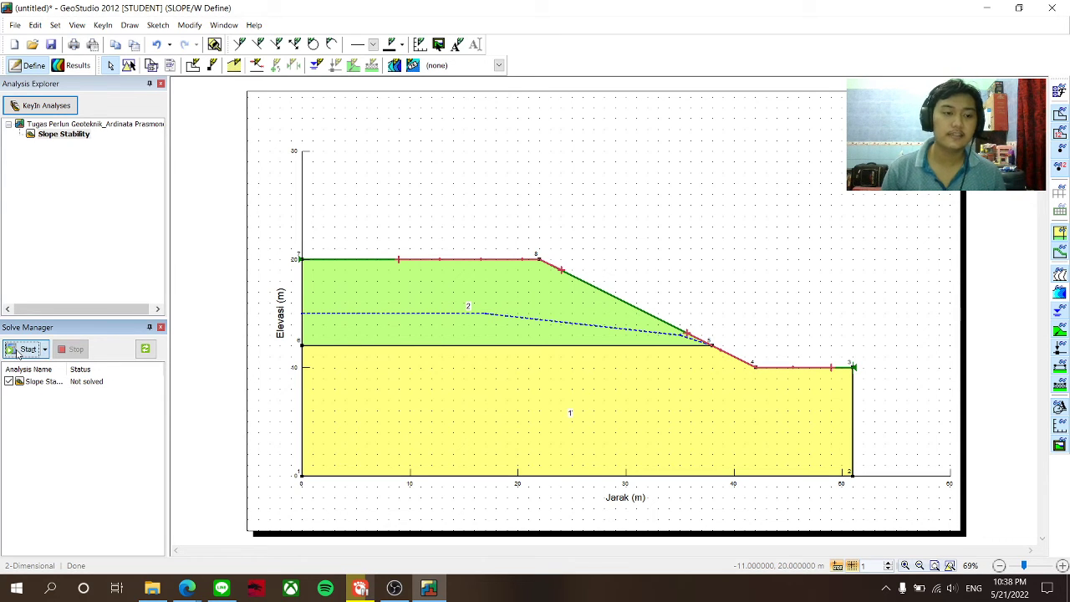
{"action": "left_click", "coordinate": [17, 353]}
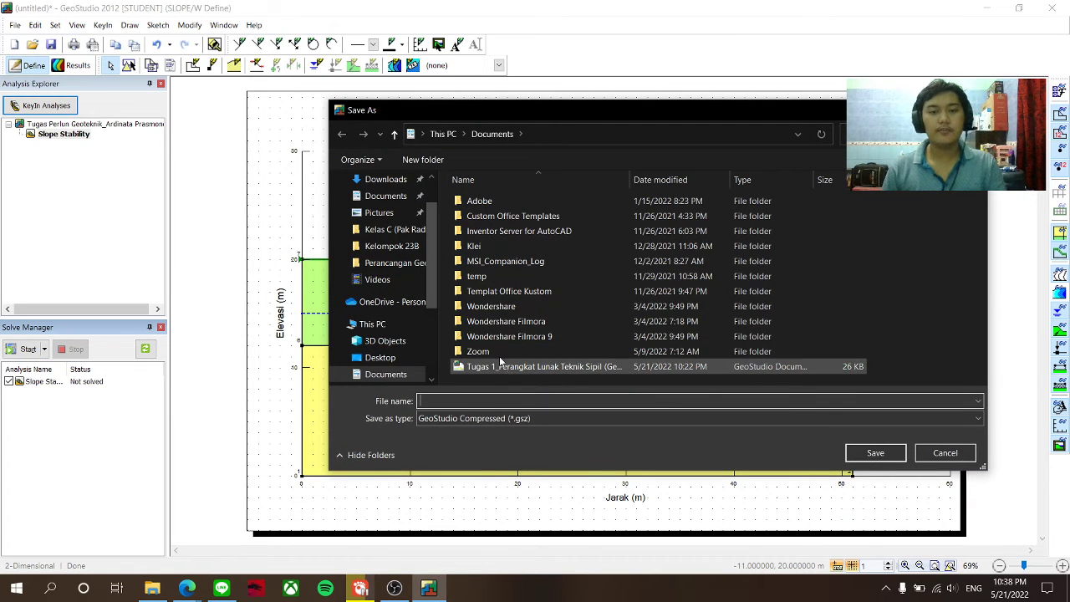
{"action": "scroll", "coordinate": [393, 334], "scroll_direction": "up", "scroll_amount": 2}
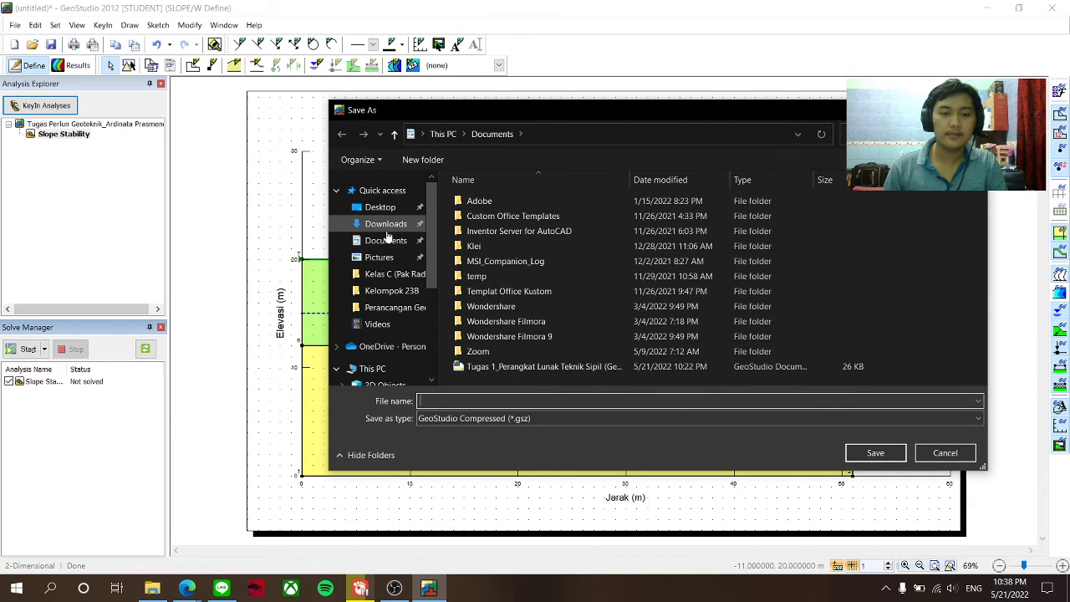
{"action": "left_click", "coordinate": [385, 224]}
{"action": "left_click", "coordinate": [541, 221]}
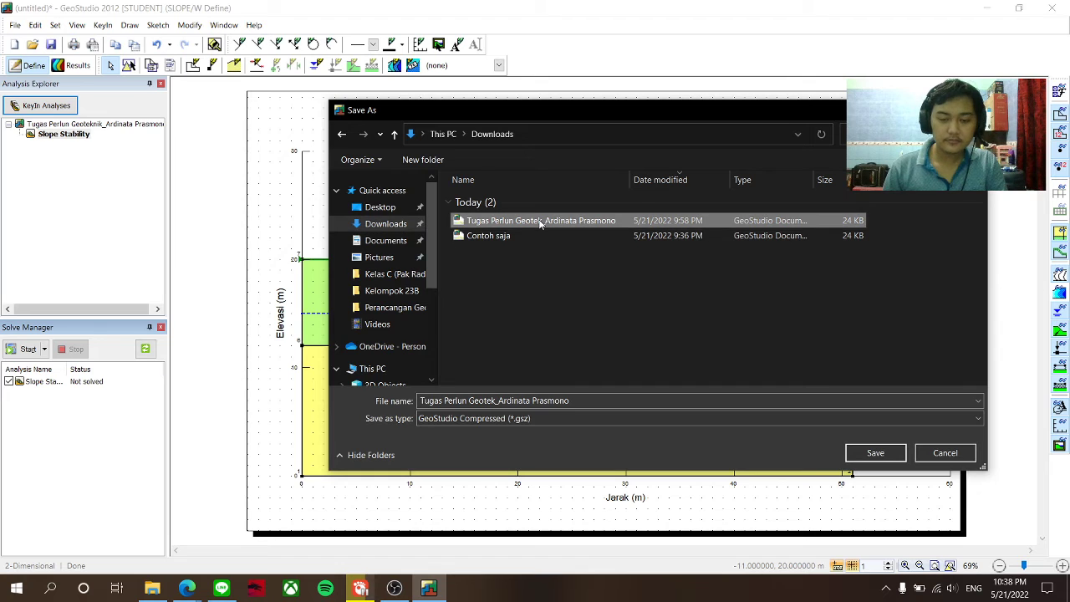
{"action": "left_click", "coordinate": [874, 452]}
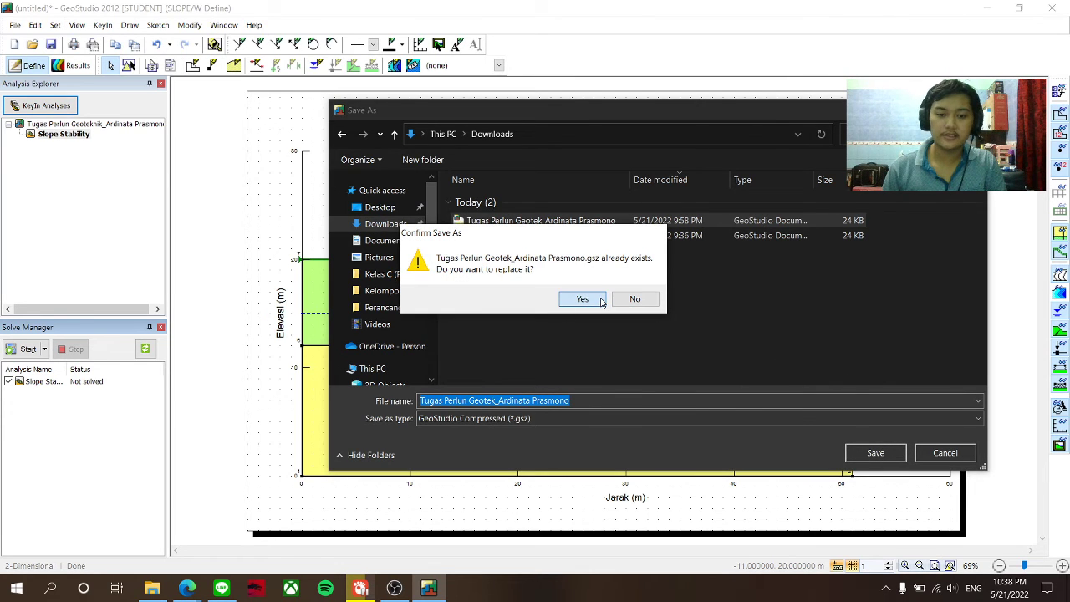
{"action": "left_click", "coordinate": [583, 299]}
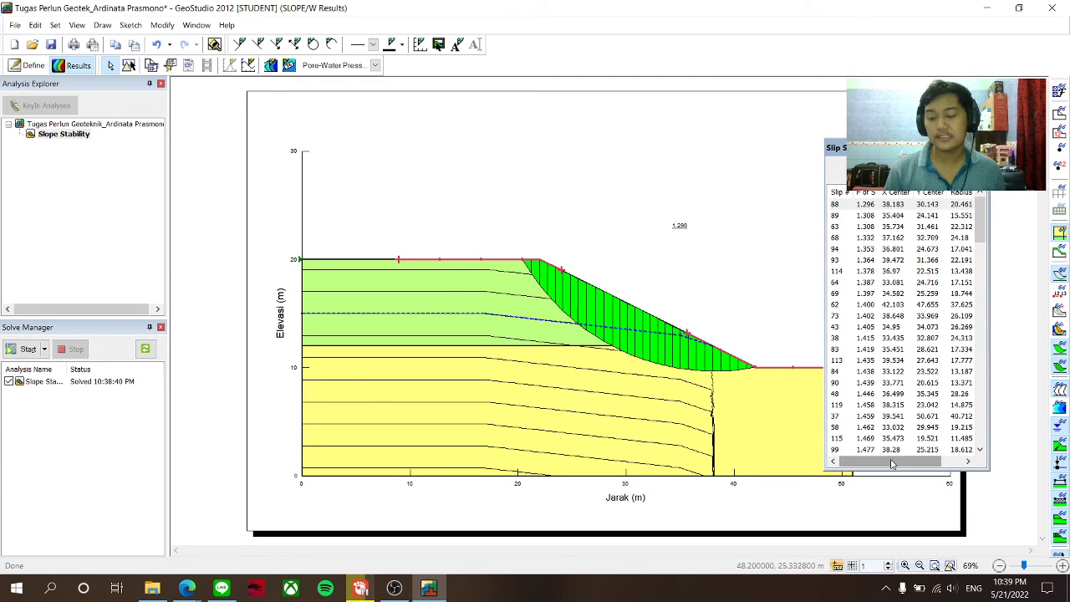
- Scroll the ranked slip surfaces, led by slip 88 at 1.296, then close the list
{"action": "left_click_drag", "start_coordinate": [891, 463], "coordinate": [886, 442]}
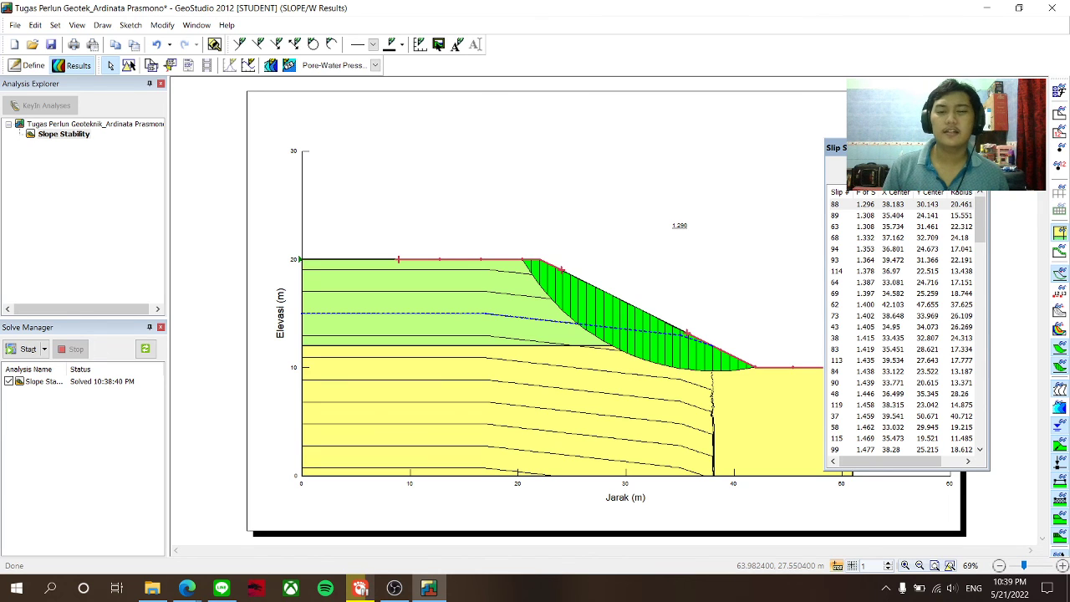
{"action": "left_click", "coordinate": [980, 147]}
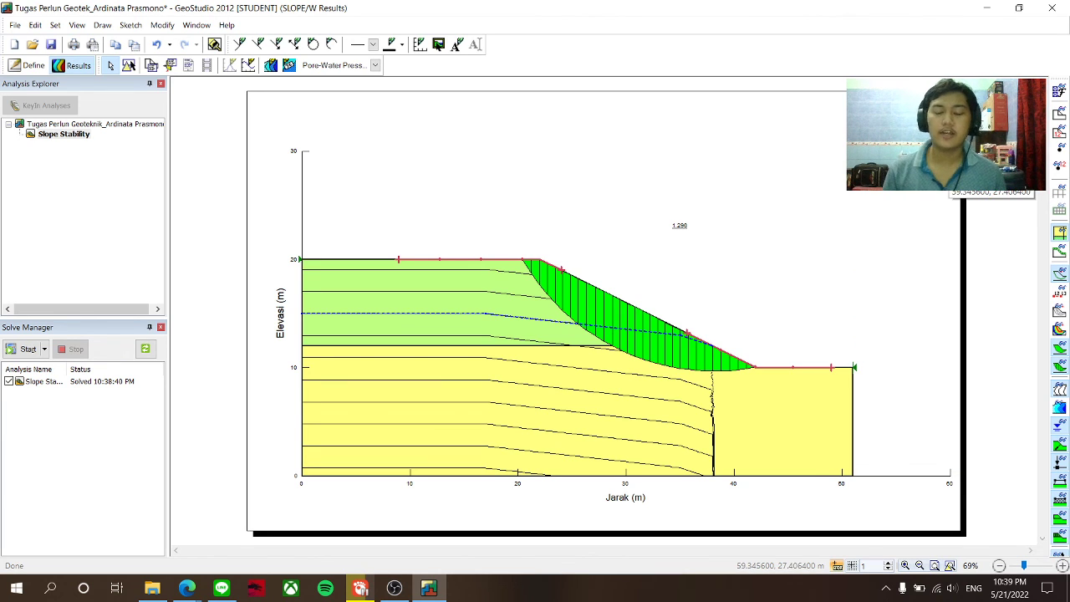